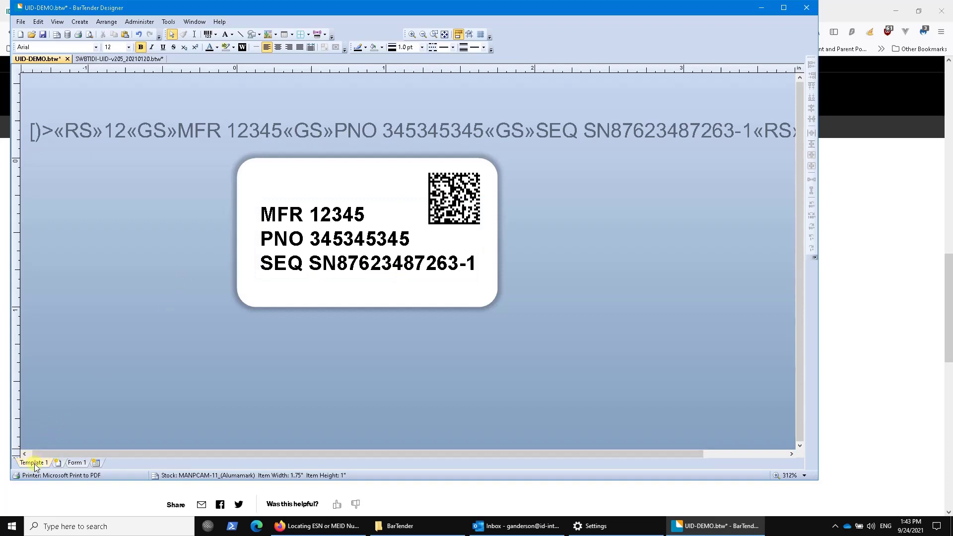
# Show the Data Sources pane (eid, pno, sn, tei1–tei3) next to the blank Form 1.
pyautogui.click(76, 463)
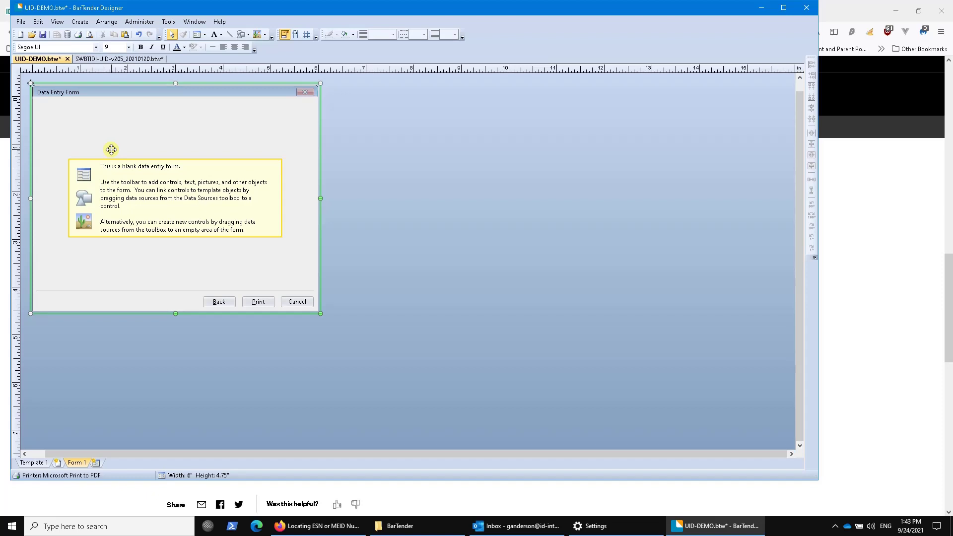
pyautogui.click(58, 22)
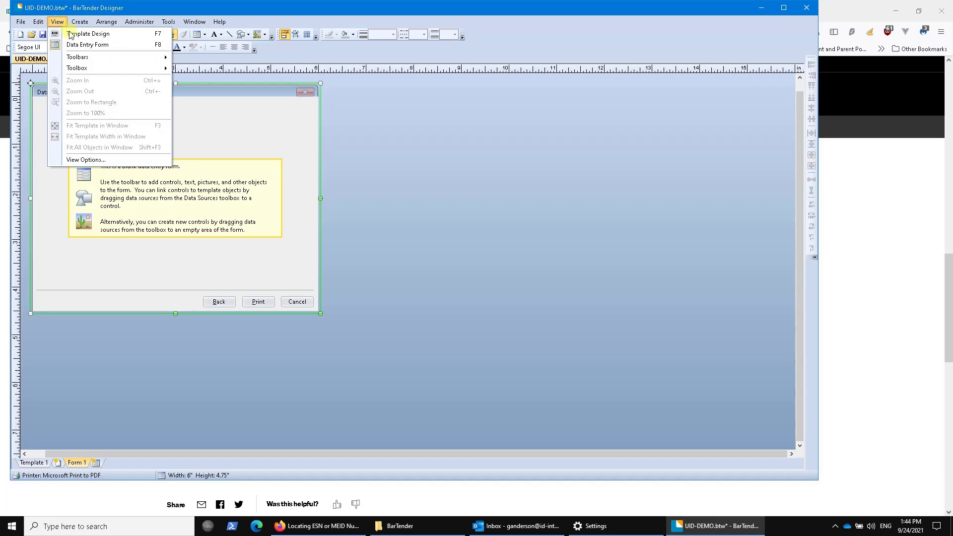
pyautogui.moveTo(114, 71)
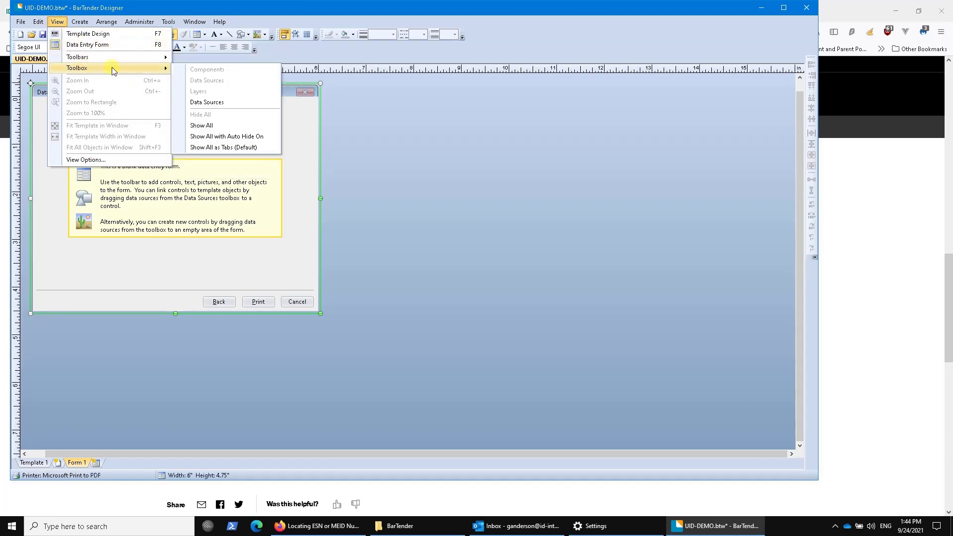
pyautogui.click(218, 108)
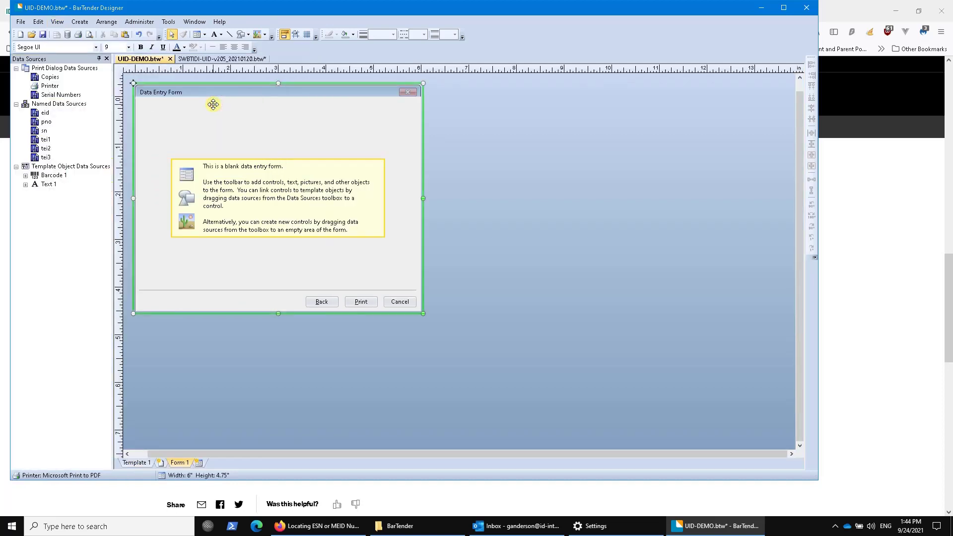
pyautogui.click(141, 464)
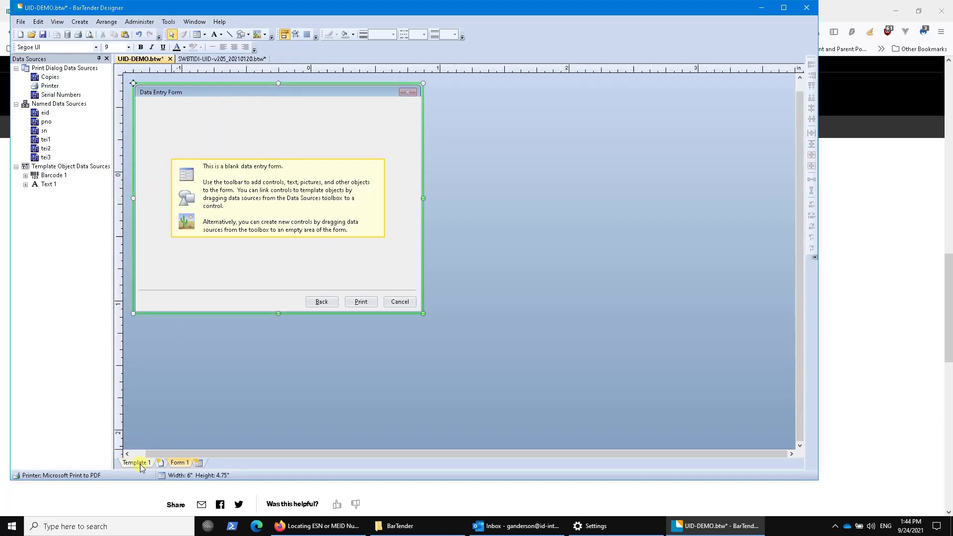
pyautogui.click(53, 22)
pyautogui.moveTo(77, 68)
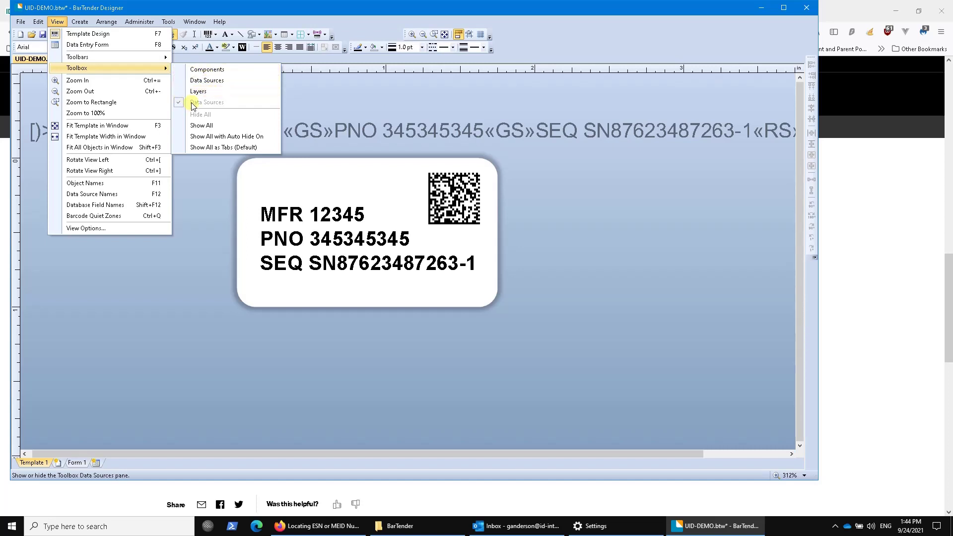
pyautogui.click(166, 300)
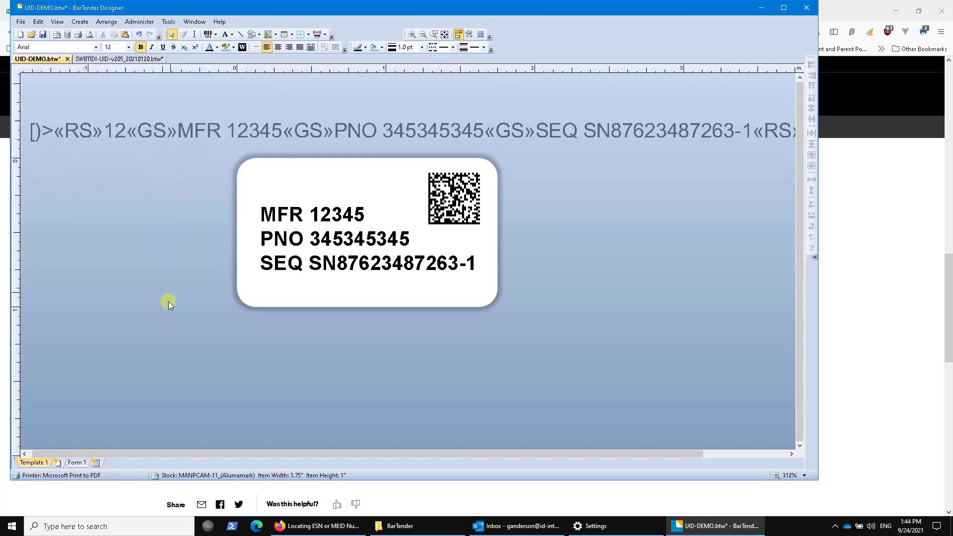
pyautogui.click(78, 462)
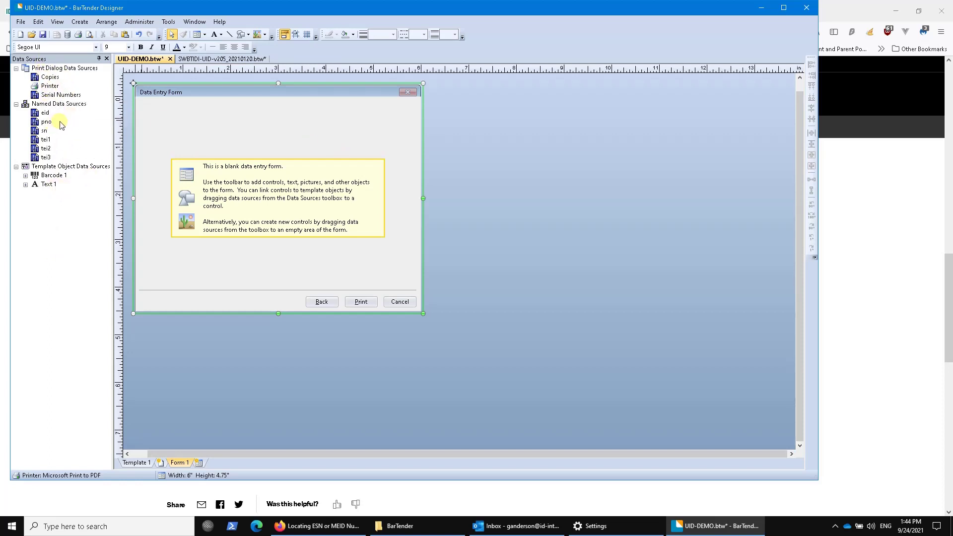
# Add Text Input Box fields for the eid, pno and sn data sources to Form 1.
pyautogui.moveTo(38, 114)
pyautogui.moveTo(35, 113); pyautogui.dragTo(211, 130)
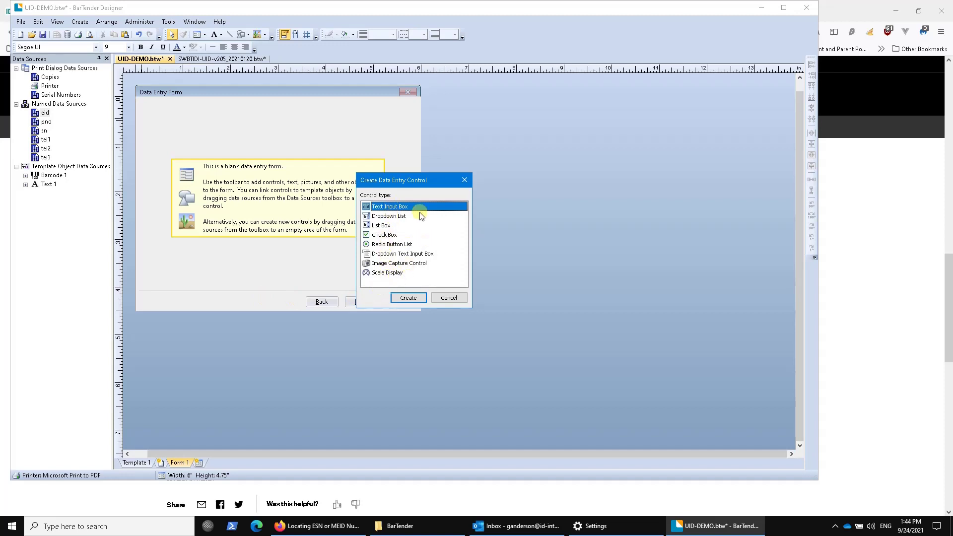
pyautogui.click(415, 301)
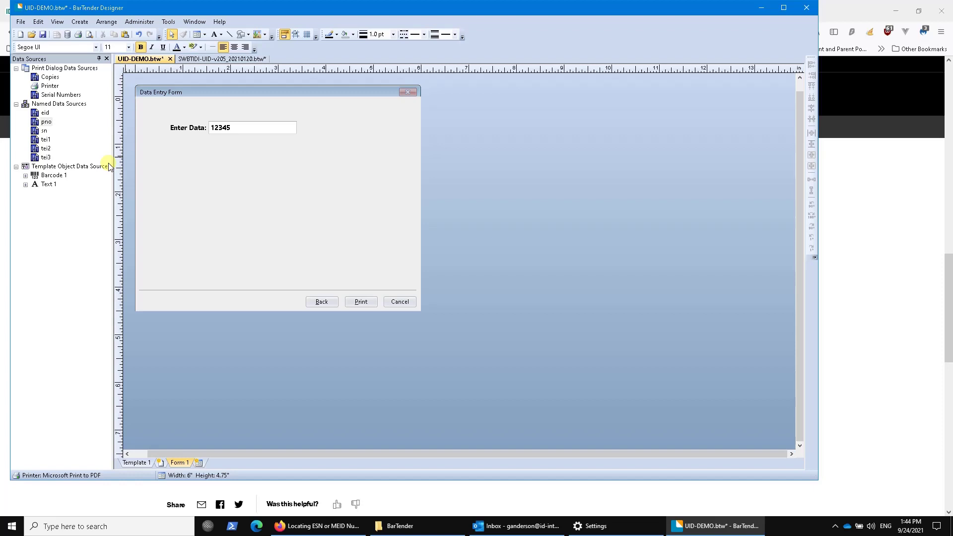
pyautogui.moveTo(33, 125); pyautogui.dragTo(410, 297)
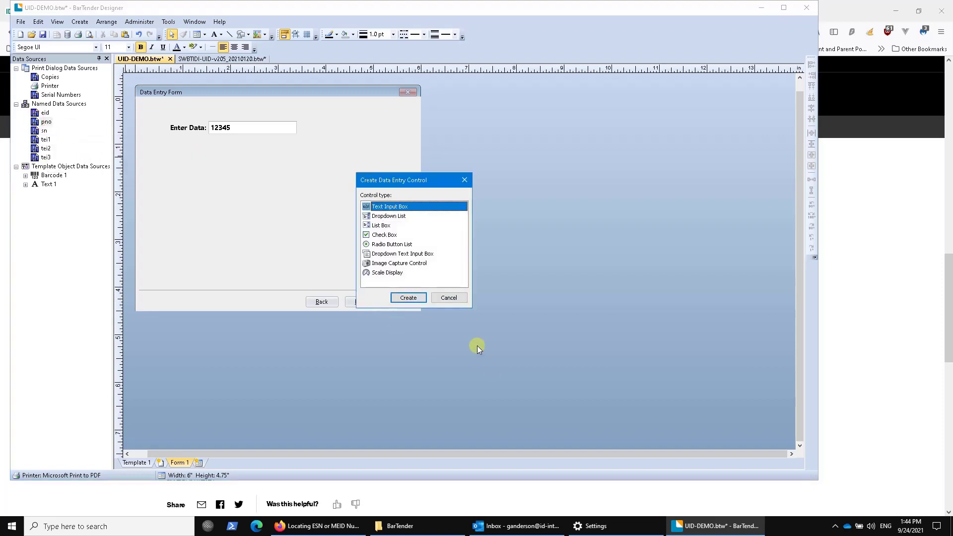
pyautogui.click(408, 298)
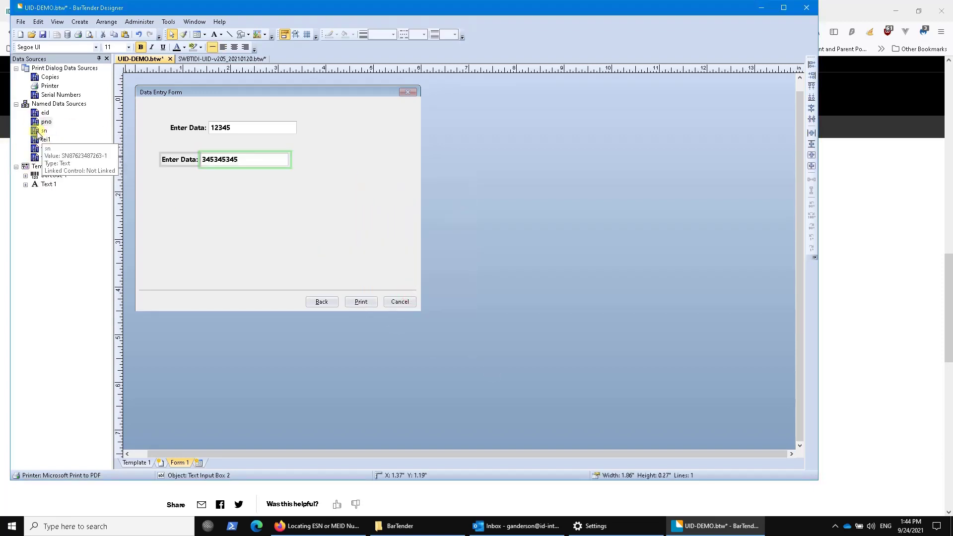
pyautogui.moveTo(99, 158); pyautogui.dragTo(211, 196)
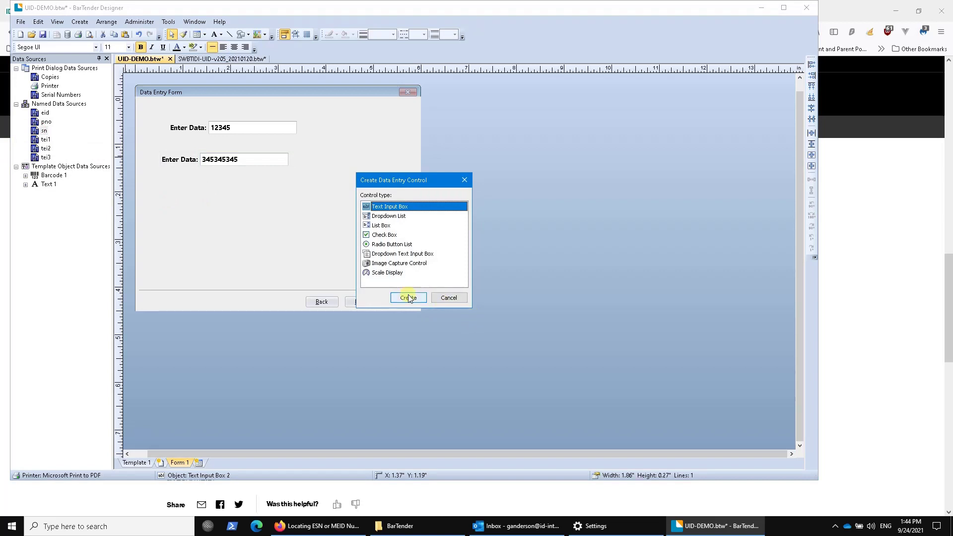
pyautogui.click(404, 298)
pyautogui.click(230, 233)
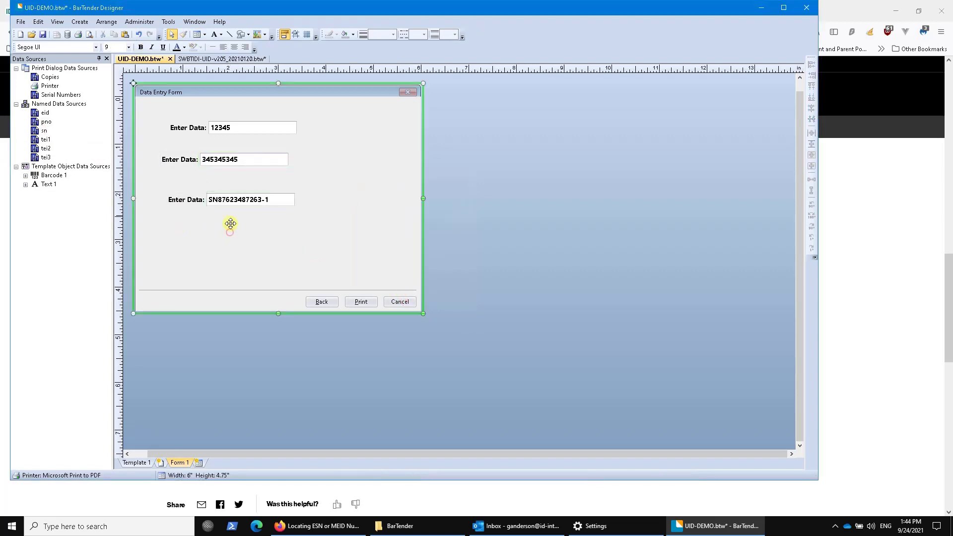
pyautogui.doubleClick(226, 200)
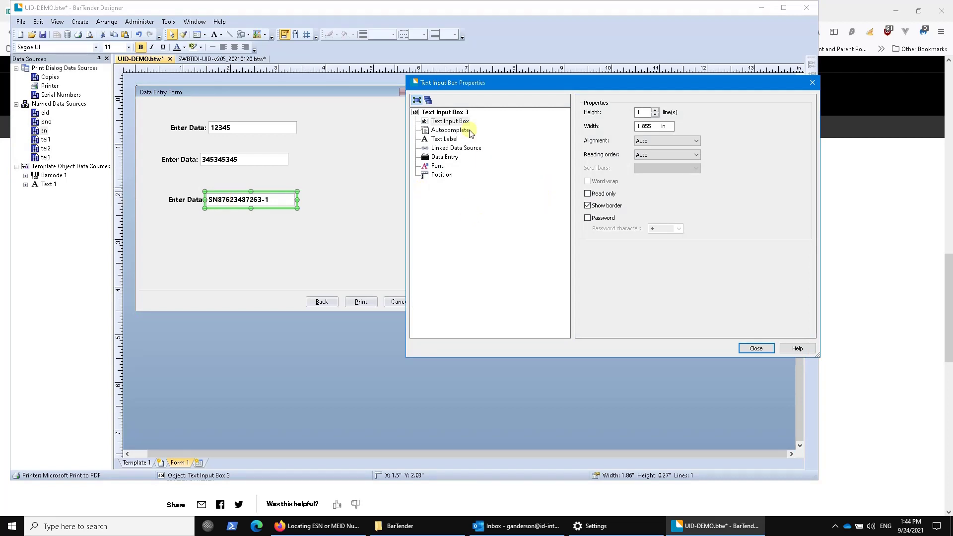
pyautogui.click(458, 149)
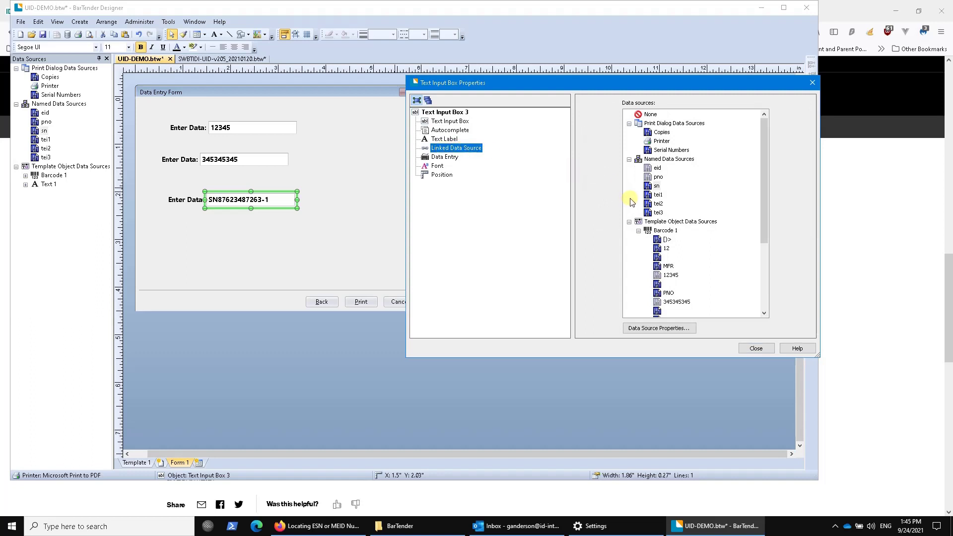
pyautogui.moveTo(651, 189)
pyautogui.click(338, 198)
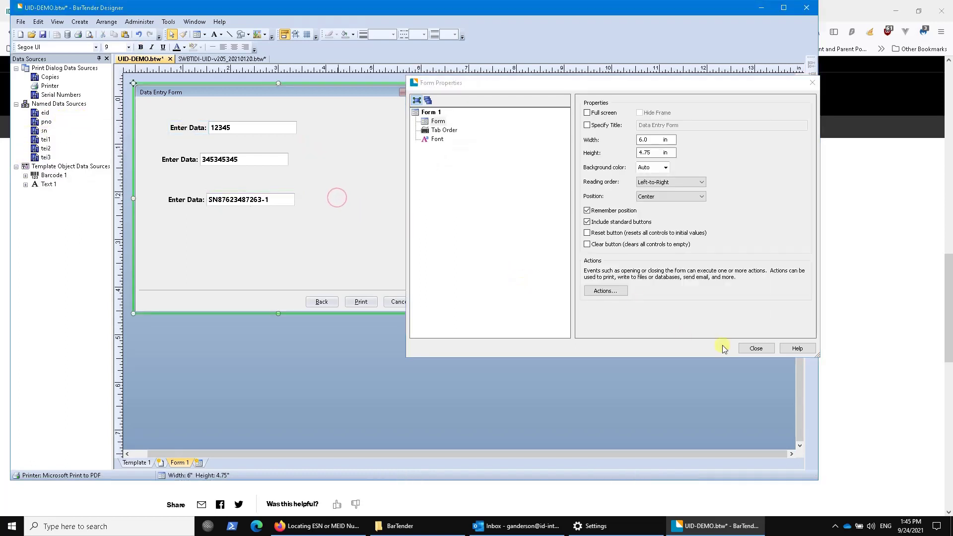
pyautogui.click(745, 347)
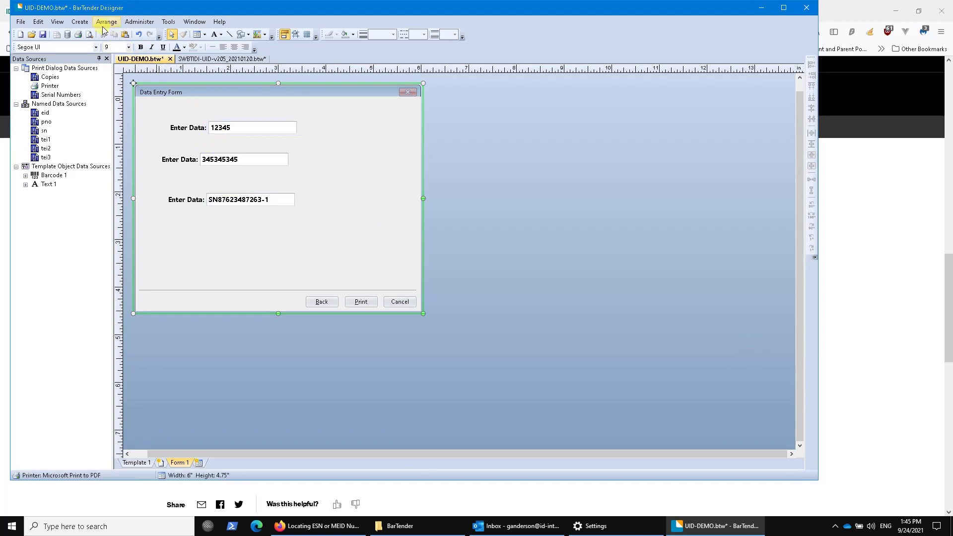
pyautogui.click(78, 23)
pyautogui.click(95, 31)
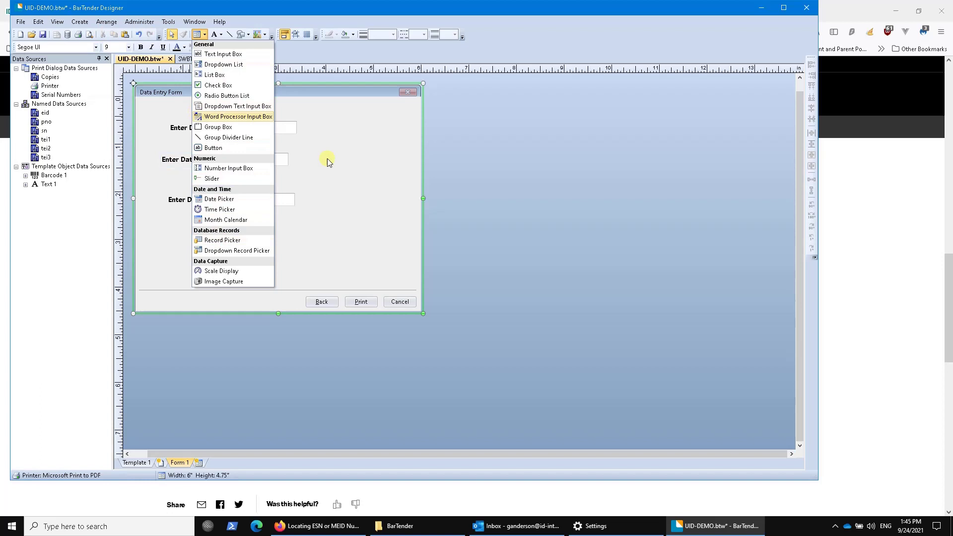
pyautogui.click(342, 250)
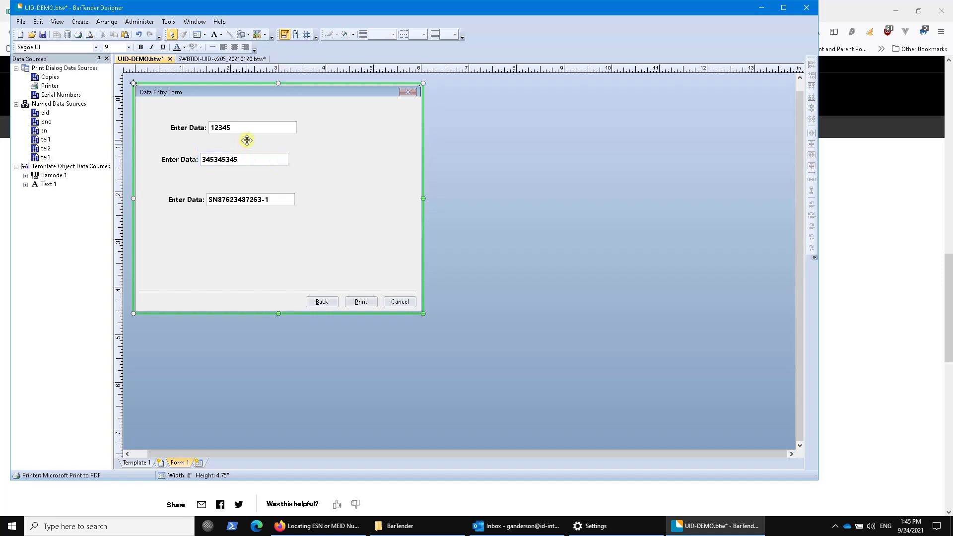
# Stack the three Enter Data fields in one left-aligned column, each caption above its box.
pyautogui.moveTo(189, 128); pyautogui.dragTo(226, 138)
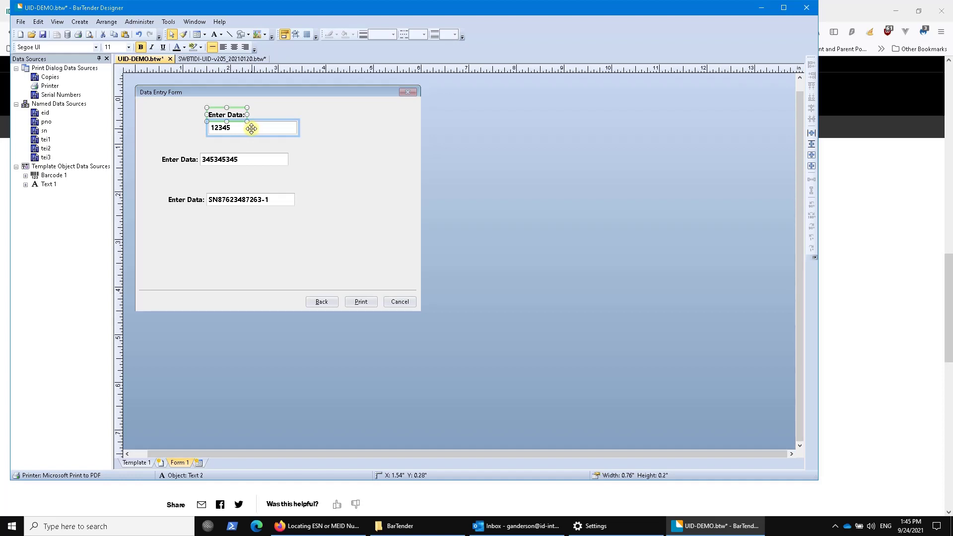
pyautogui.click(187, 159)
pyautogui.moveTo(187, 159); pyautogui.dragTo(236, 165)
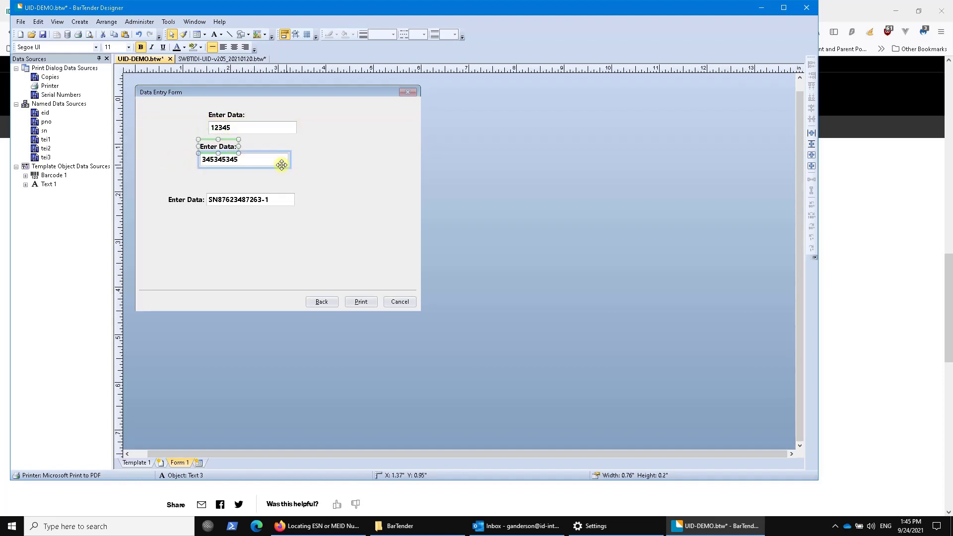
pyautogui.moveTo(308, 159); pyautogui.dragTo(240, 166)
pyautogui.moveTo(270, 128); pyautogui.dragTo(230, 132)
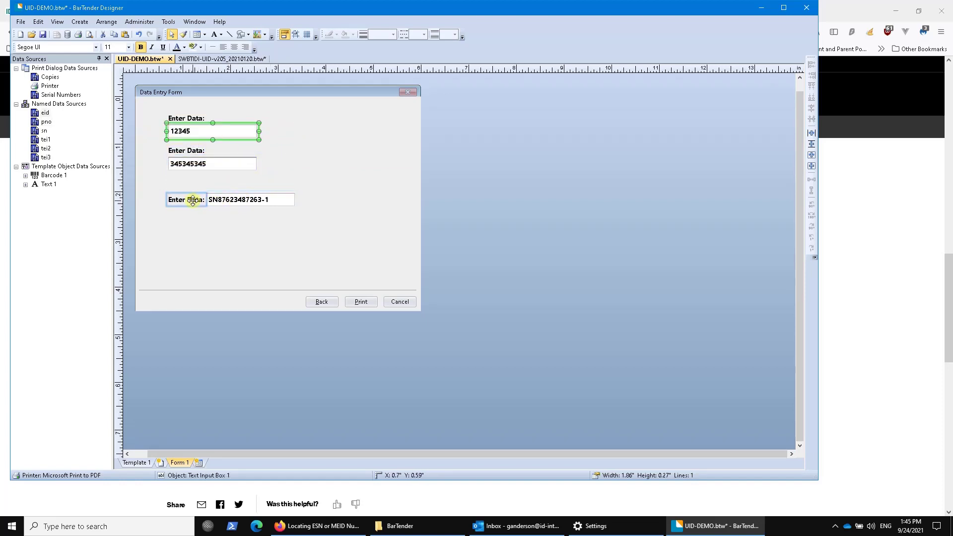
pyautogui.moveTo(196, 200)
pyautogui.mouseDown()
pyautogui.moveTo(219, 198)
pyautogui.moveTo(204, 198)
pyautogui.mouseUp()
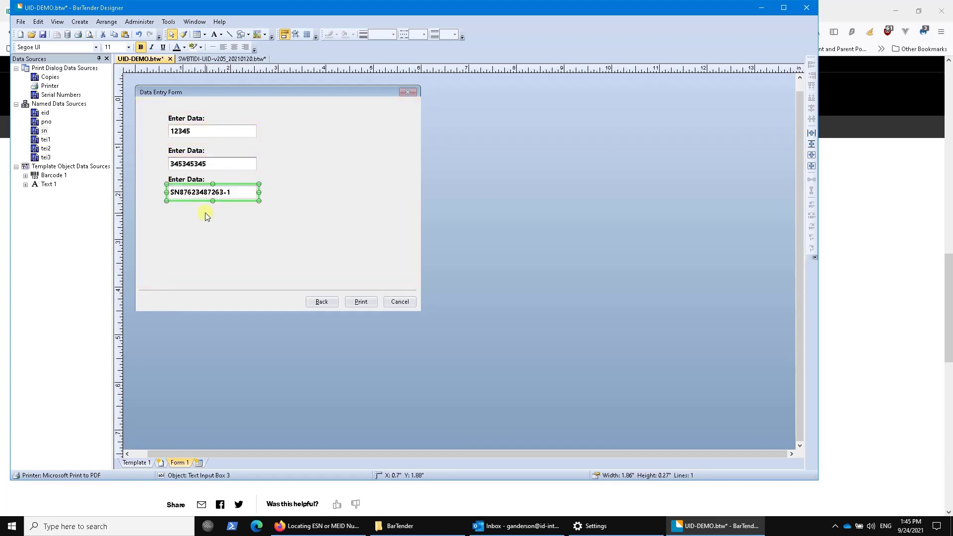
# Change the first input box's caption text to CAGE.
pyautogui.click(205, 212)
pyautogui.doubleClick(204, 129)
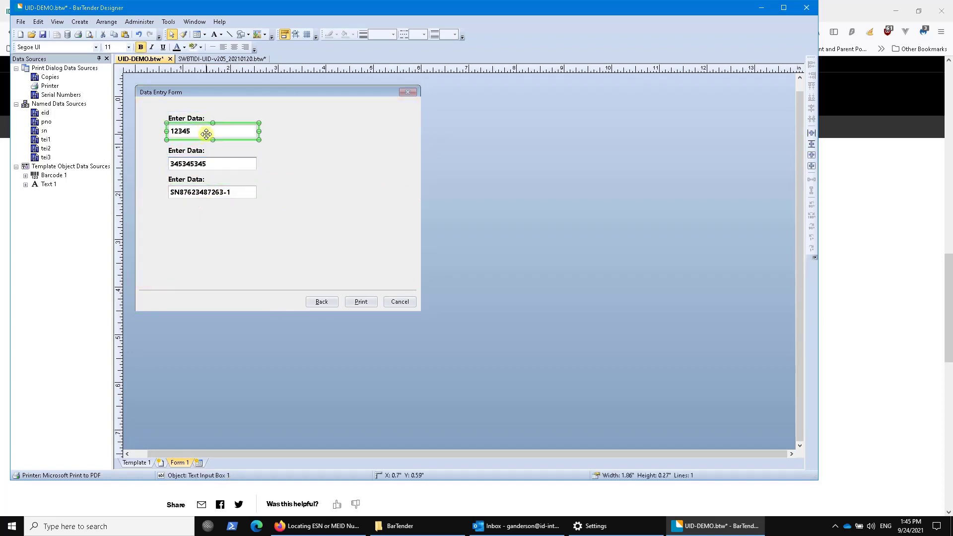
pyautogui.click(444, 139)
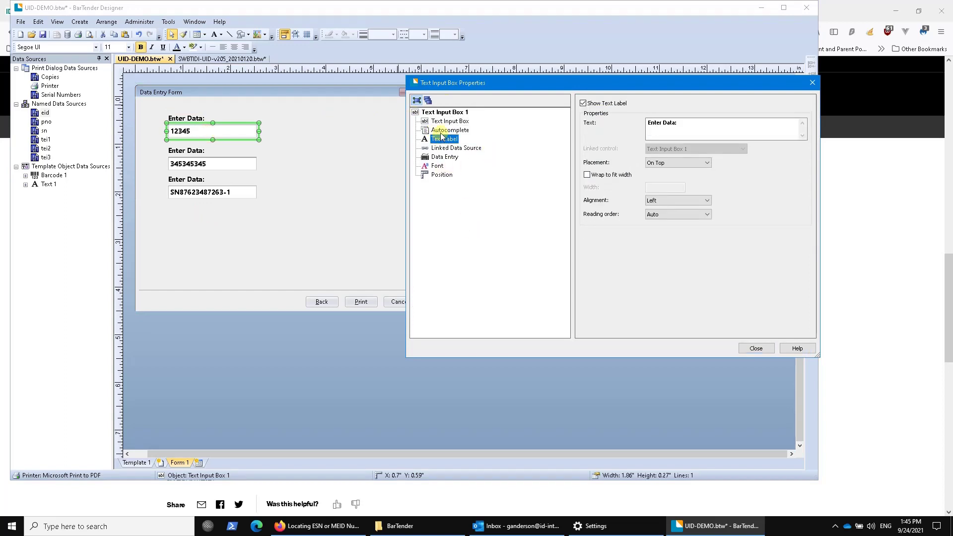
pyautogui.click(441, 141)
pyautogui.tripleClick(688, 125)
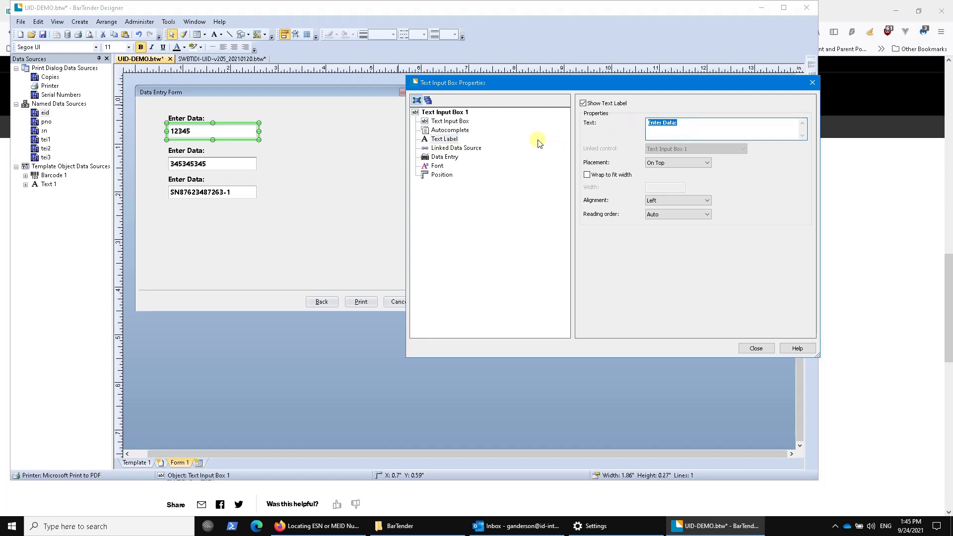
pyautogui.write('CAGE Code')
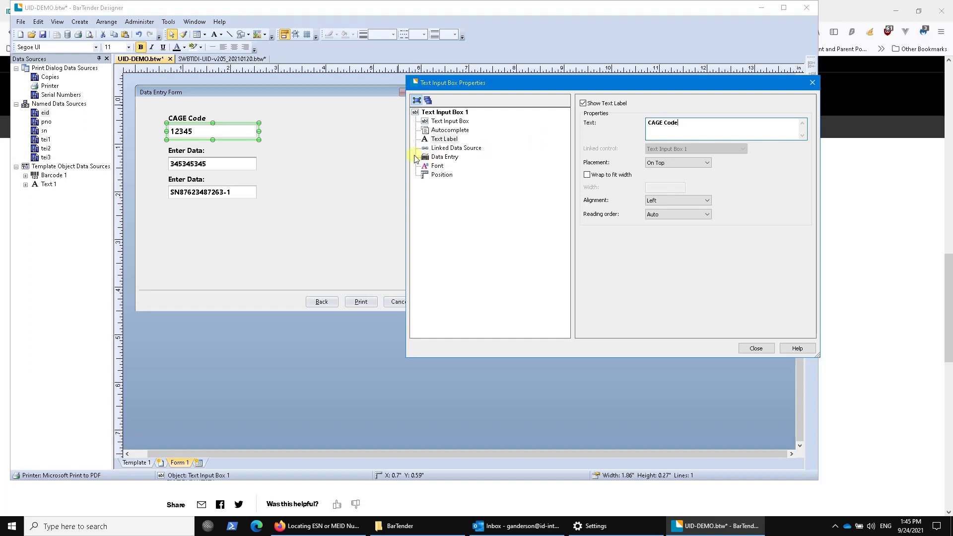
# Relabel the second and third input boxes' captions as P/N and S/N.
pyautogui.click(202, 163)
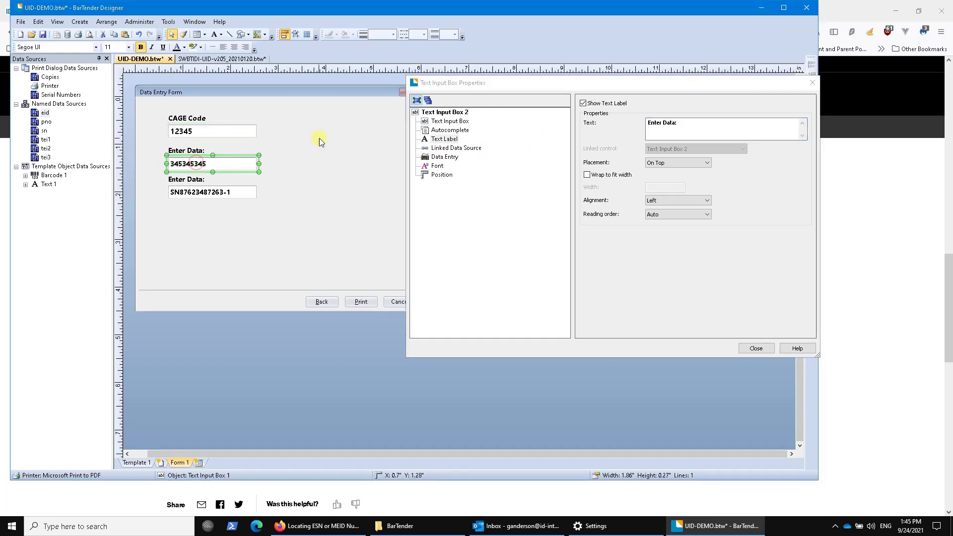
pyautogui.tripleClick(692, 124)
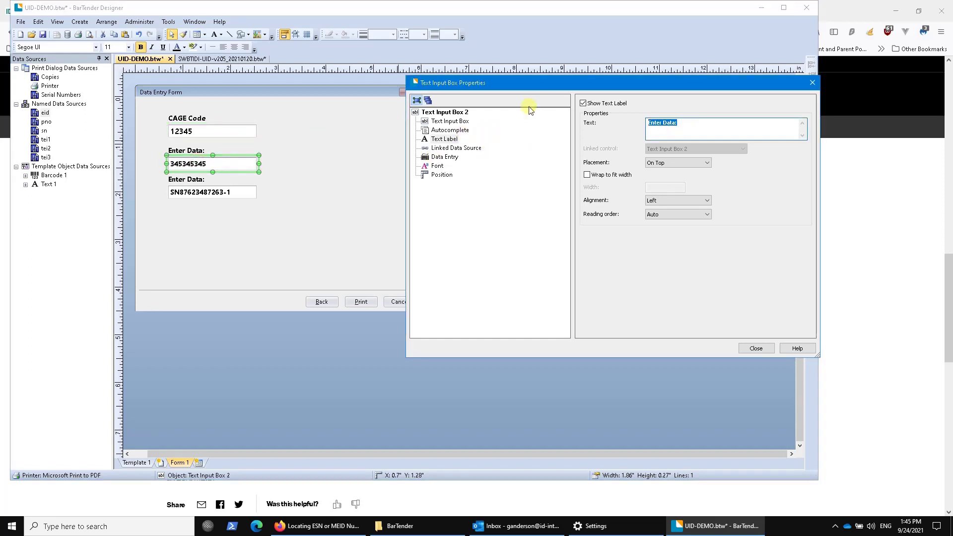
pyautogui.write('P/N')
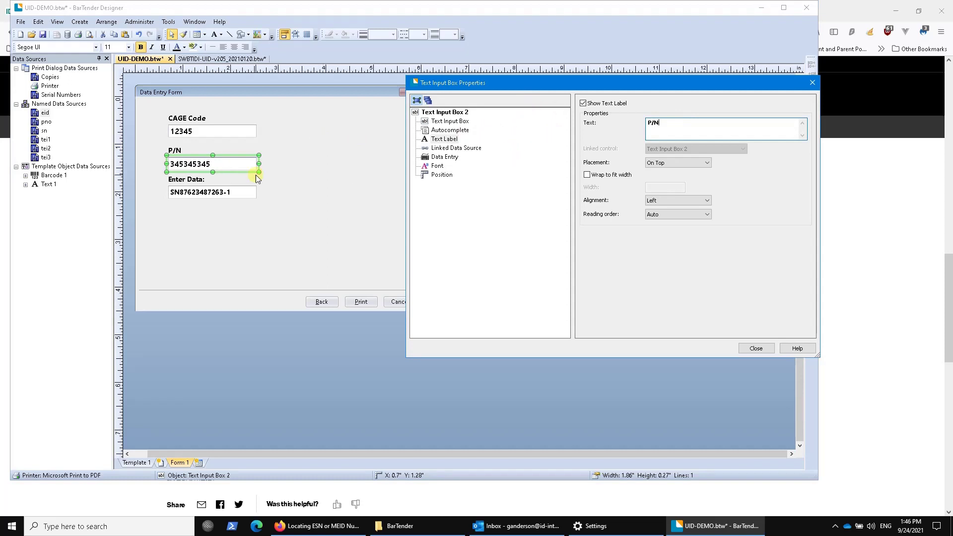
pyautogui.click(208, 192)
pyautogui.tripleClick(665, 123)
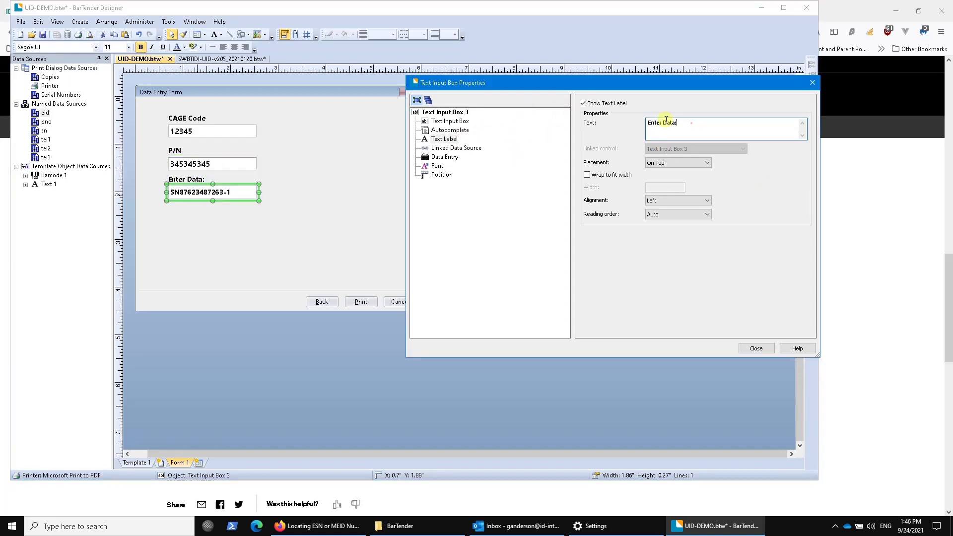
pyautogui.write('S/N')
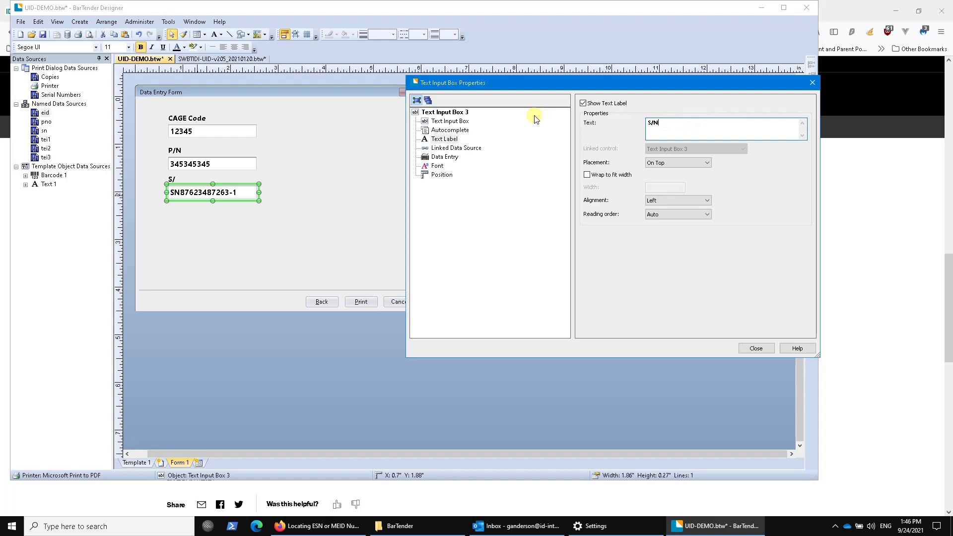
# Set all three labels and entry boxes on the form to 10-point text.
pyautogui.click(757, 349)
pyautogui.click(371, 238)
pyautogui.moveTo(308, 238); pyautogui.dragTo(151, 97)
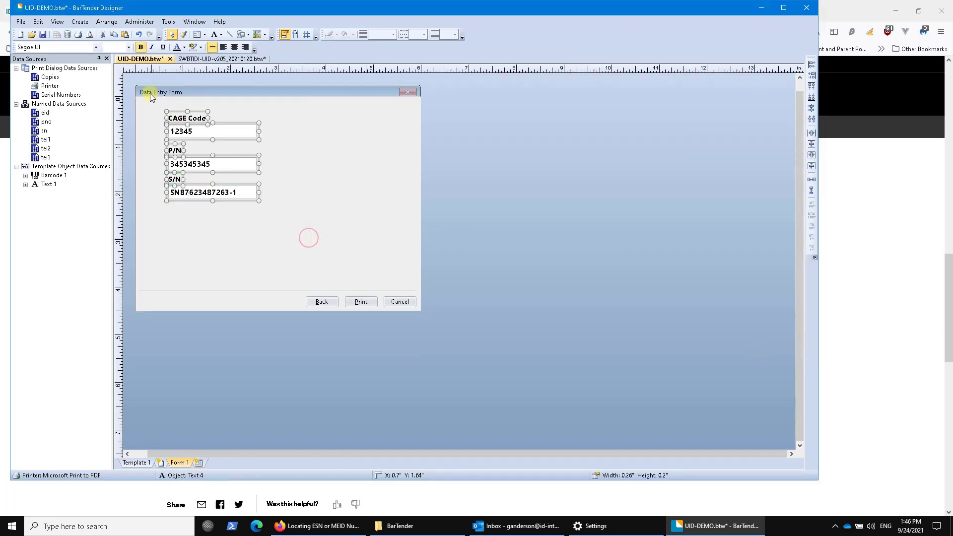
pyautogui.click(129, 47)
pyautogui.click(117, 88)
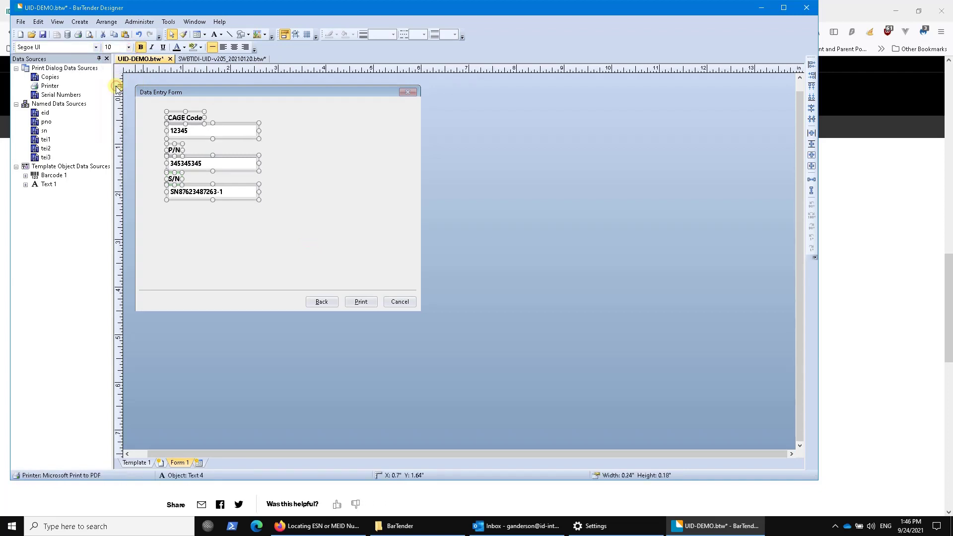
pyautogui.click(129, 47)
pyautogui.click(120, 90)
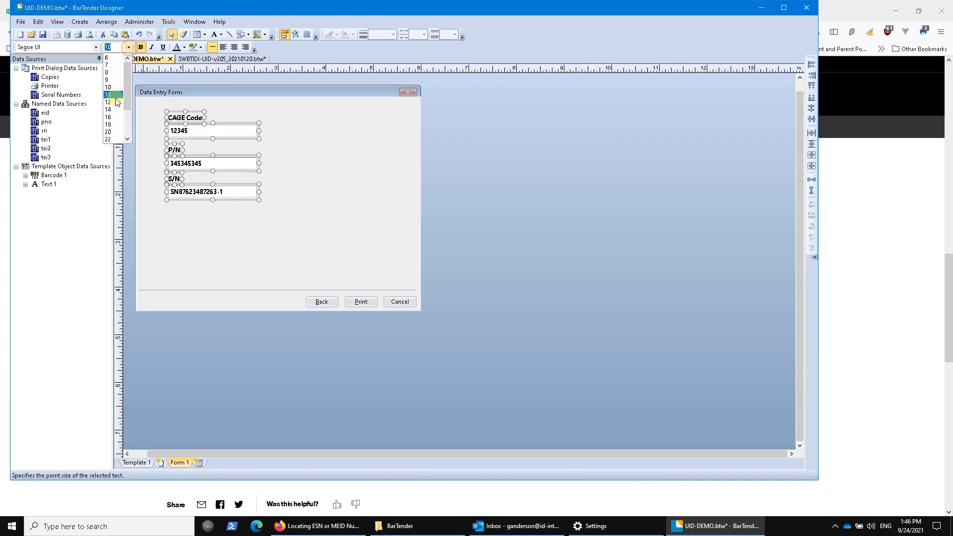
pyautogui.click(246, 149)
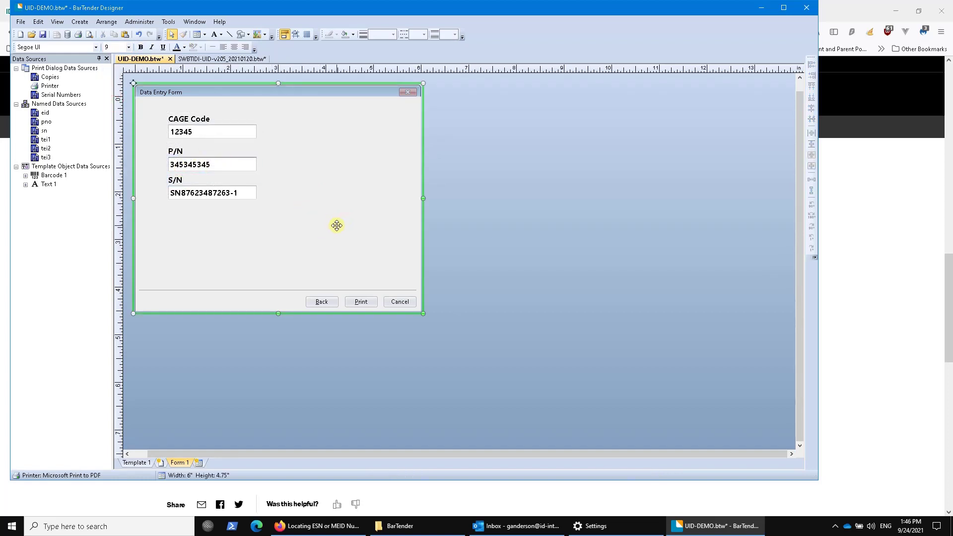
# Draw a Preview of Template picture showing Template 1 beside the entry fields.
pyautogui.click(266, 36)
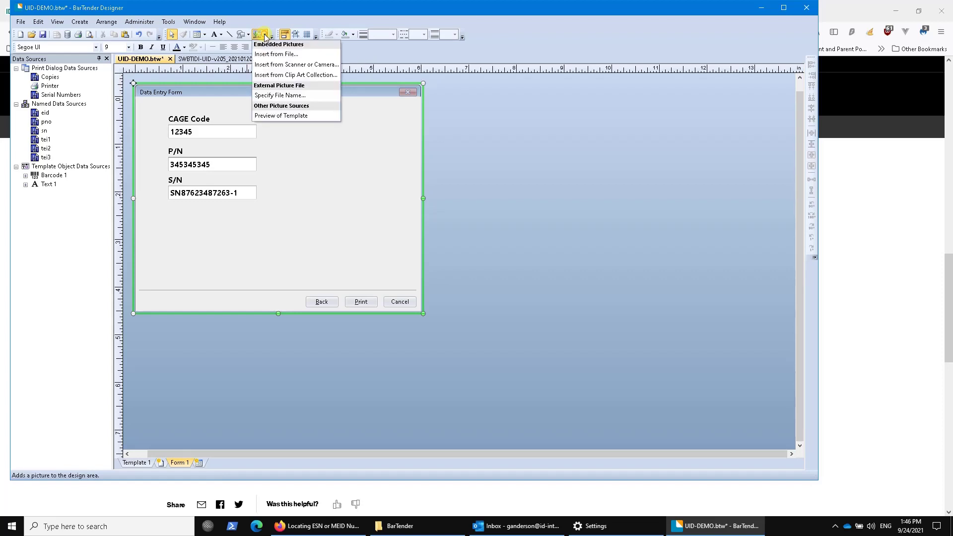
pyautogui.click(297, 115)
pyautogui.moveTo(267, 119); pyautogui.dragTo(421, 209)
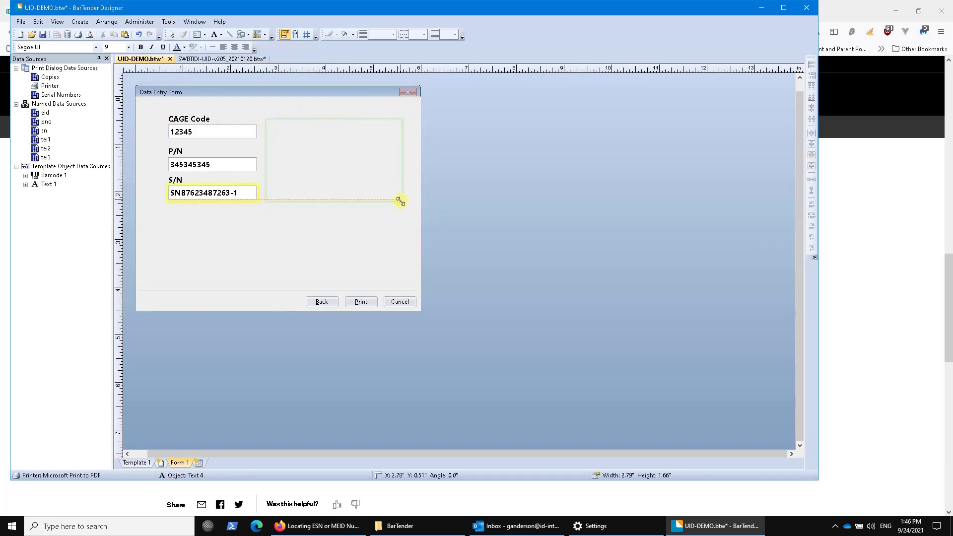
pyautogui.moveTo(401, 201); pyautogui.dragTo(402, 202)
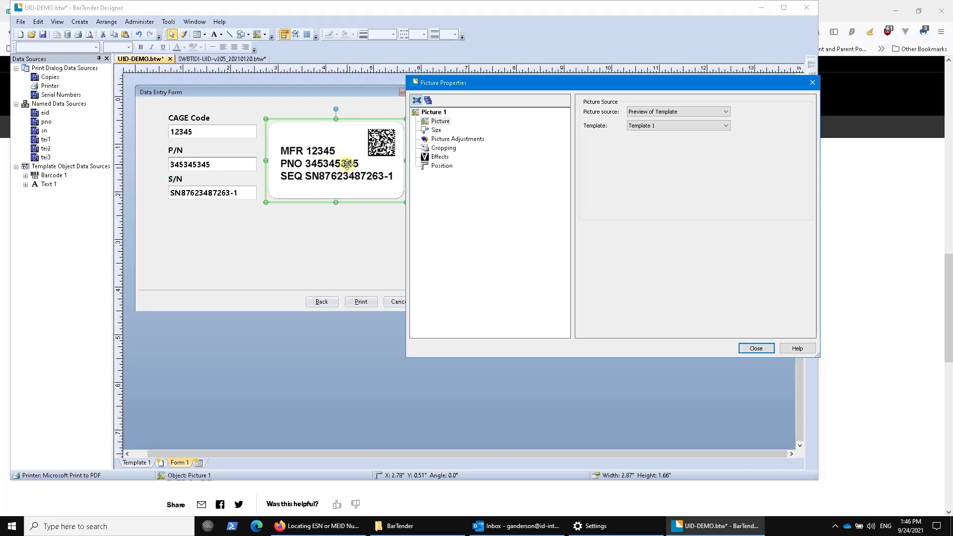
# Print-preview the label to show the blank CAGE Code, P/N and S/N entry form.
pyautogui.click(756, 349)
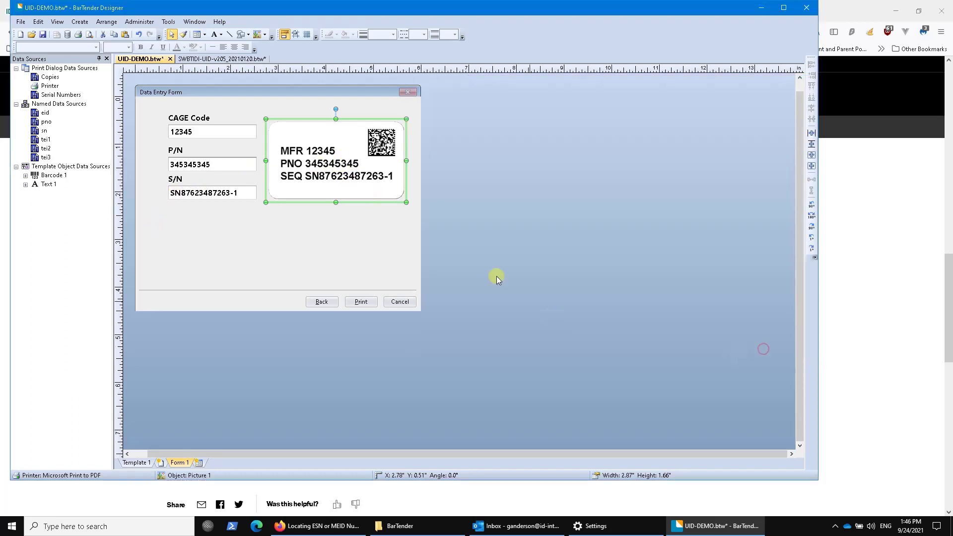
pyautogui.click(79, 34)
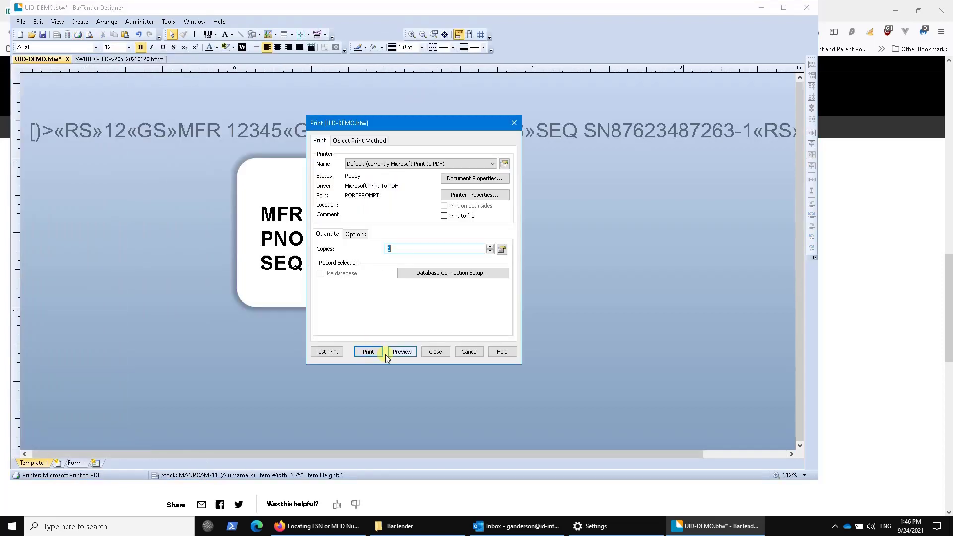
pyautogui.click(400, 351)
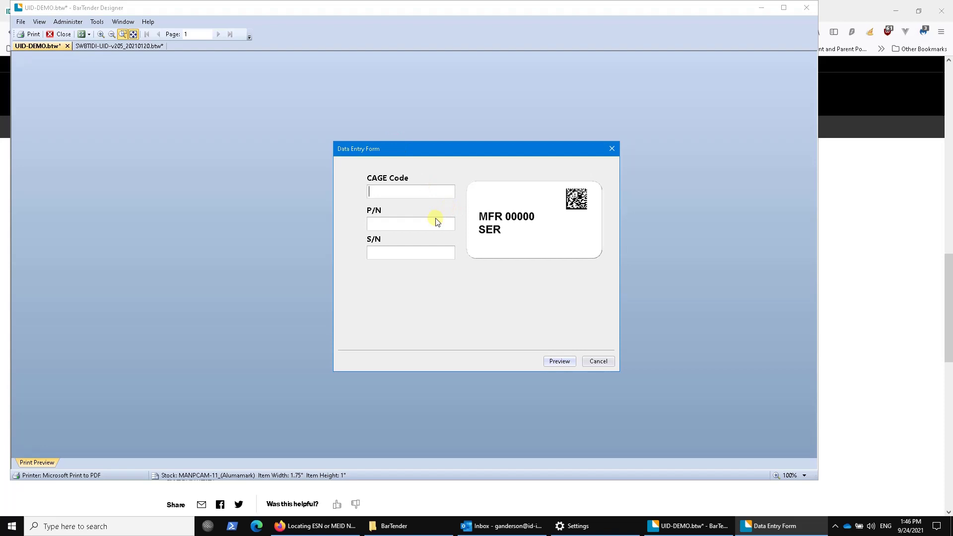
pyautogui.write('92743')
pyautogui.click(435, 218)
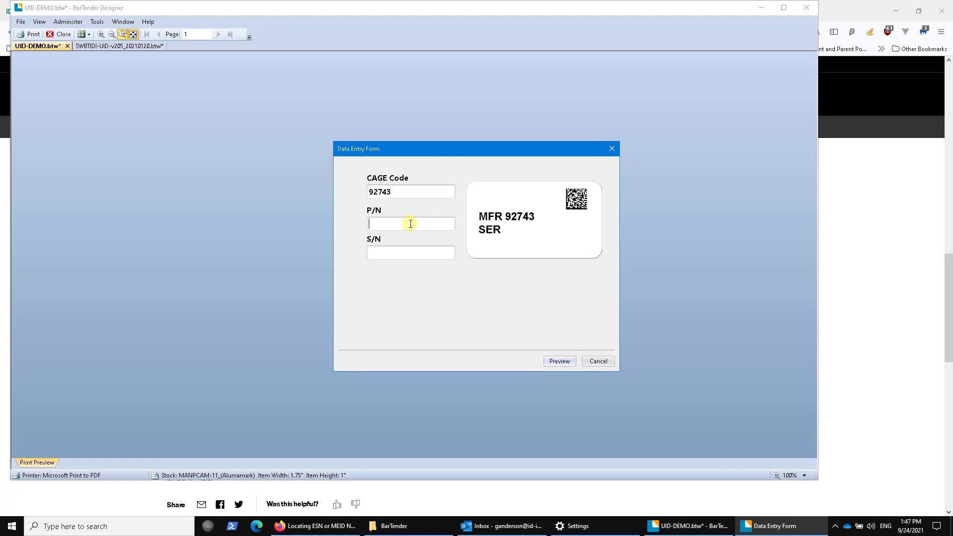
pyautogui.write('0934805')
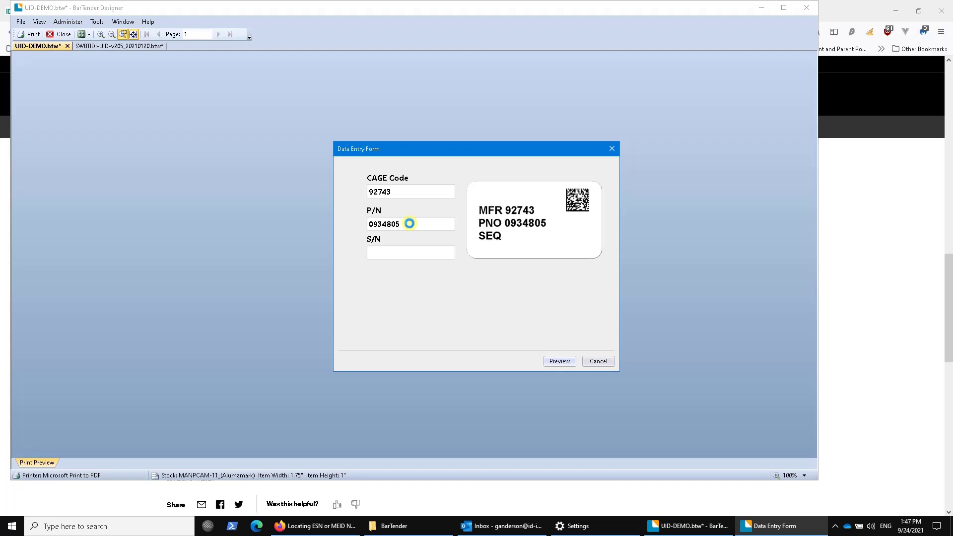
pyautogui.write('-2345234')
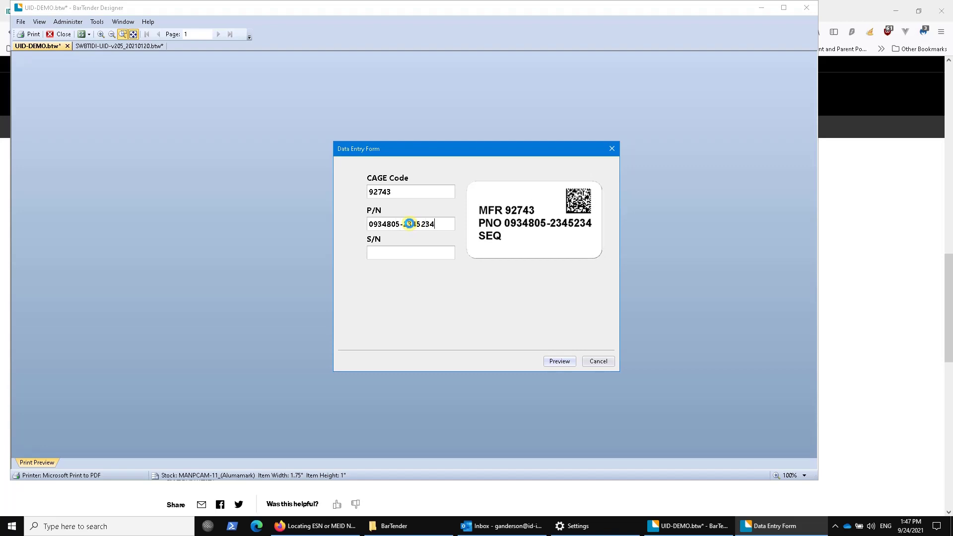
pyautogui.click(399, 252)
pyautogui.write('SN')
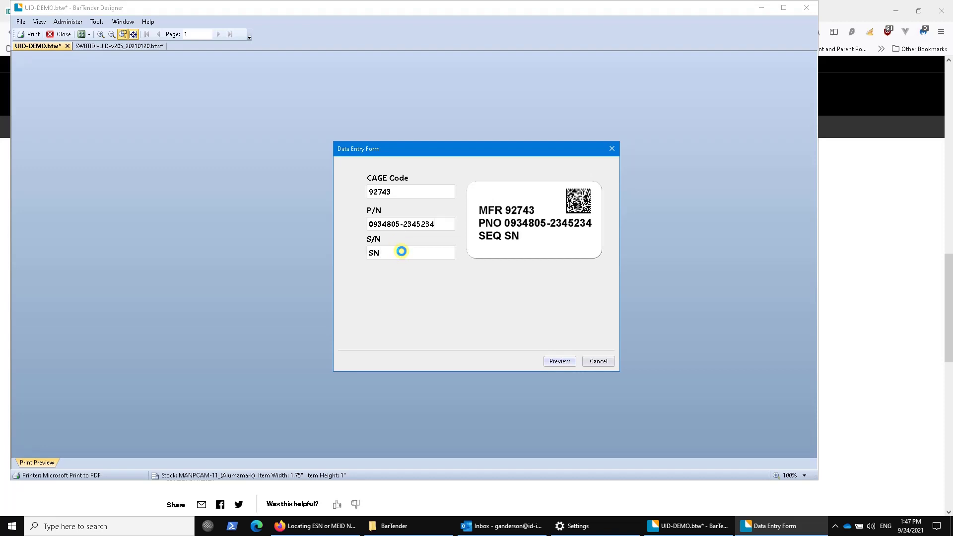
pyautogui.write('09723UOJOSAD-')
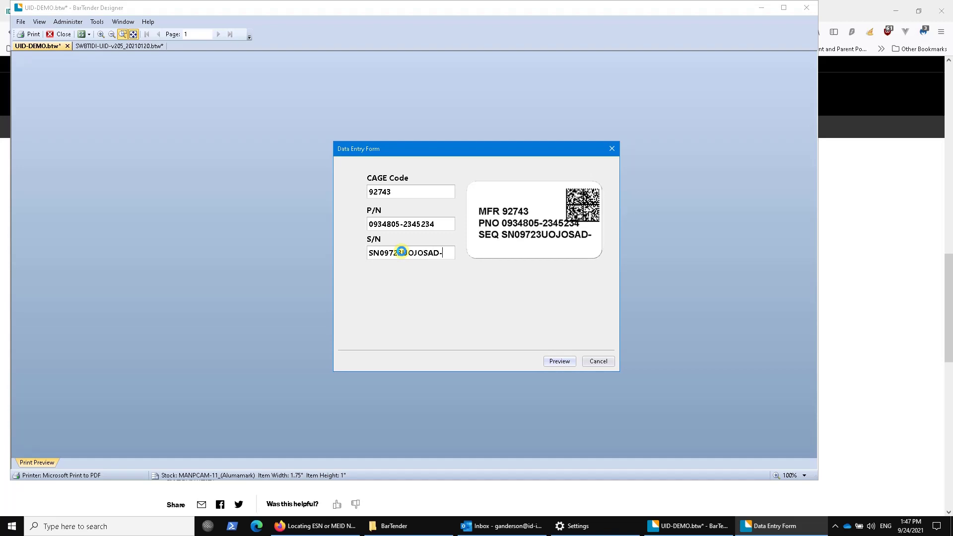
pyautogui.press('BackSpace')
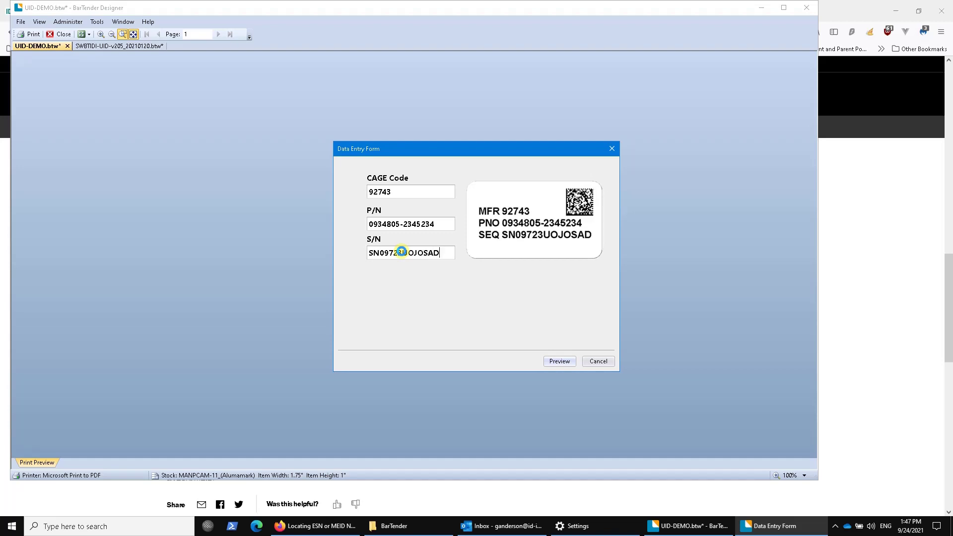
pyautogui.write('R')
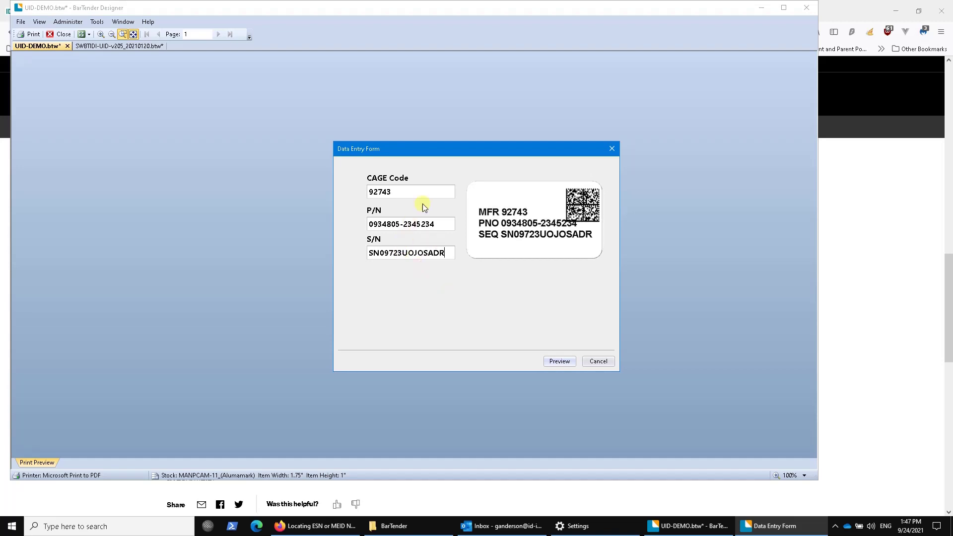
# Trim and then clear the part number to preview the SER style, then cancel the form.
pyautogui.moveTo(408, 254); pyautogui.dragTo(414, 254)
pyautogui.click(415, 252)
pyautogui.moveTo(413, 224); pyautogui.dragTo(419, 229)
pyautogui.click(416, 253)
pyautogui.press('BackSpace')
pyautogui.press('BackSpace')
pyautogui.press('BackSpace')
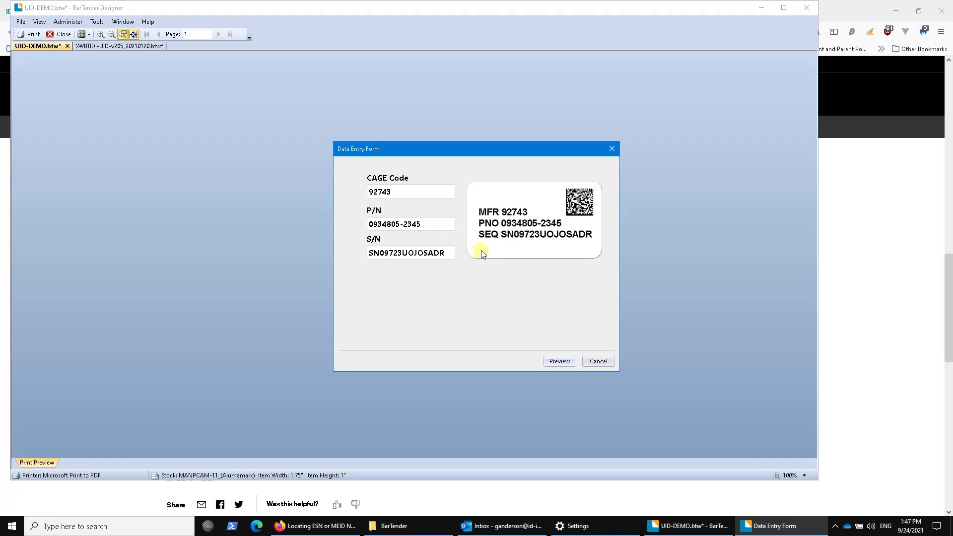
pyautogui.moveTo(446, 253)
pyautogui.mouseDown()
pyautogui.moveTo(389, 256)
pyautogui.moveTo(444, 256)
pyautogui.mouseUp()
pyautogui.moveTo(437, 224); pyautogui.dragTo(309, 221)
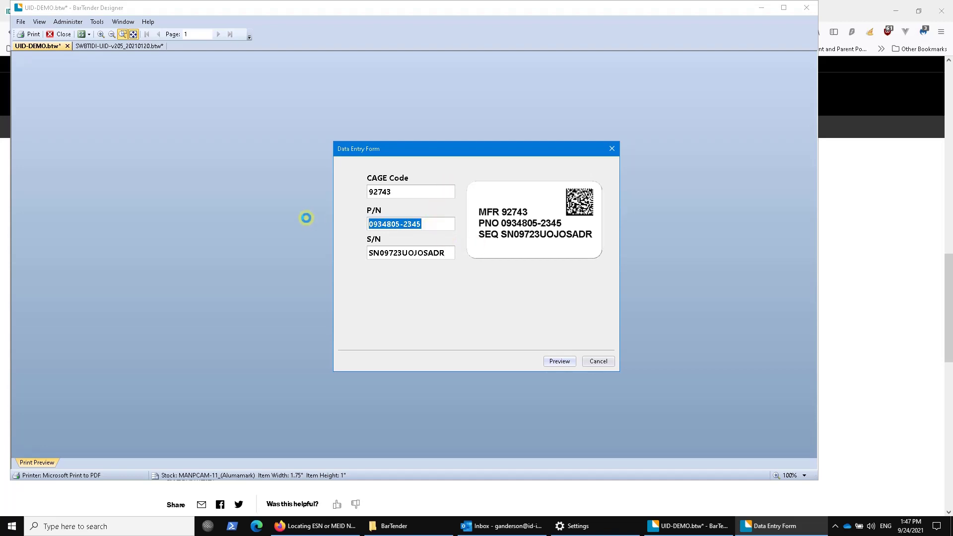
pyautogui.press('Delete')
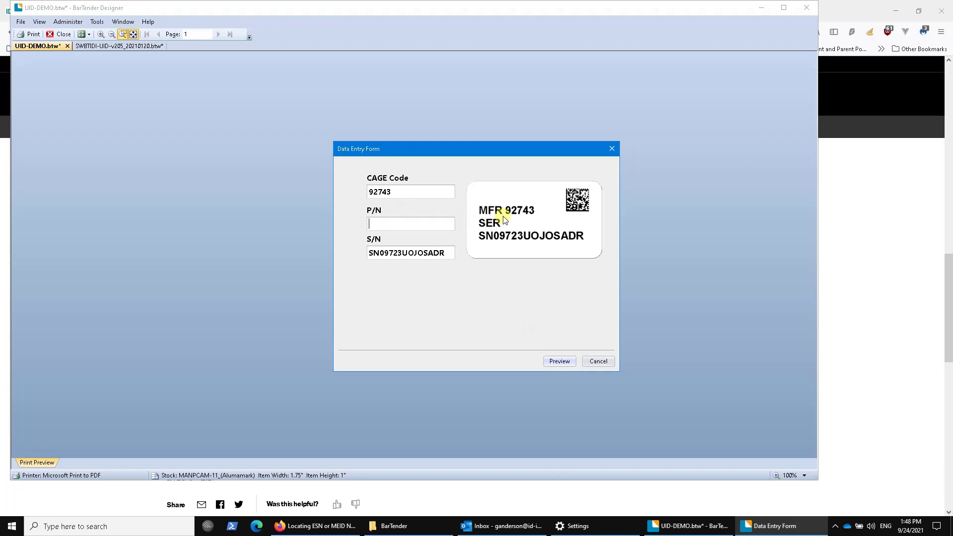
pyautogui.click(599, 362)
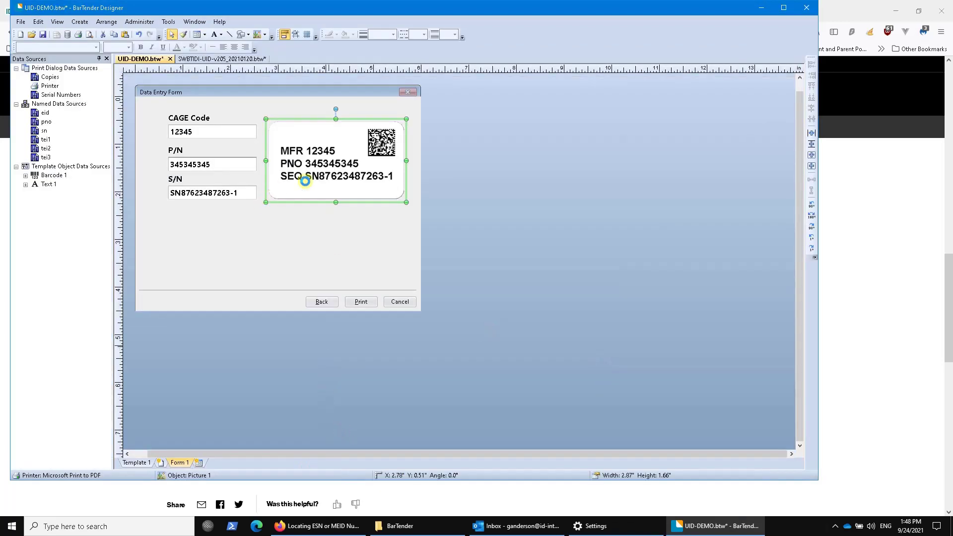
# On Template 1, resize the three-line text block to 0.47 in high and slightly wider.
pyautogui.click(139, 463)
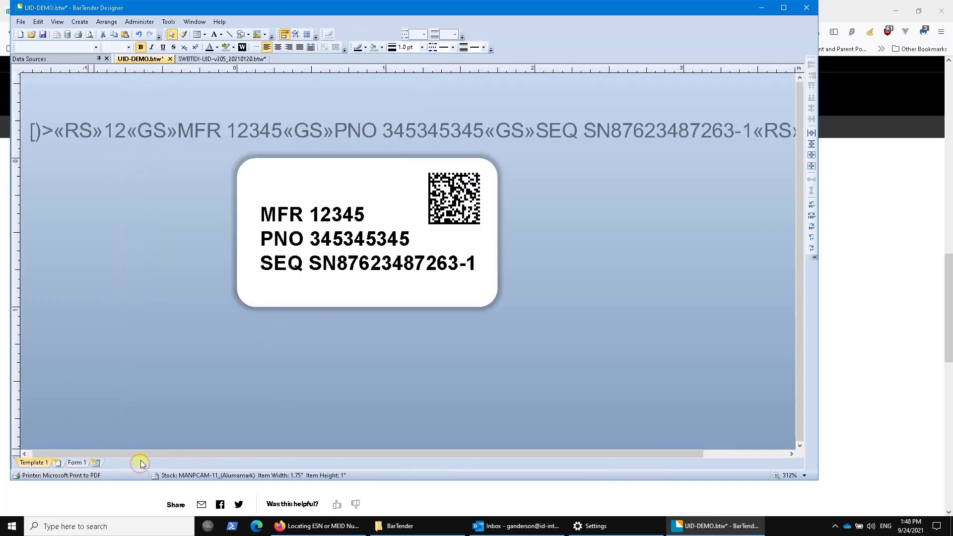
pyautogui.doubleClick(358, 244)
pyautogui.click(361, 281)
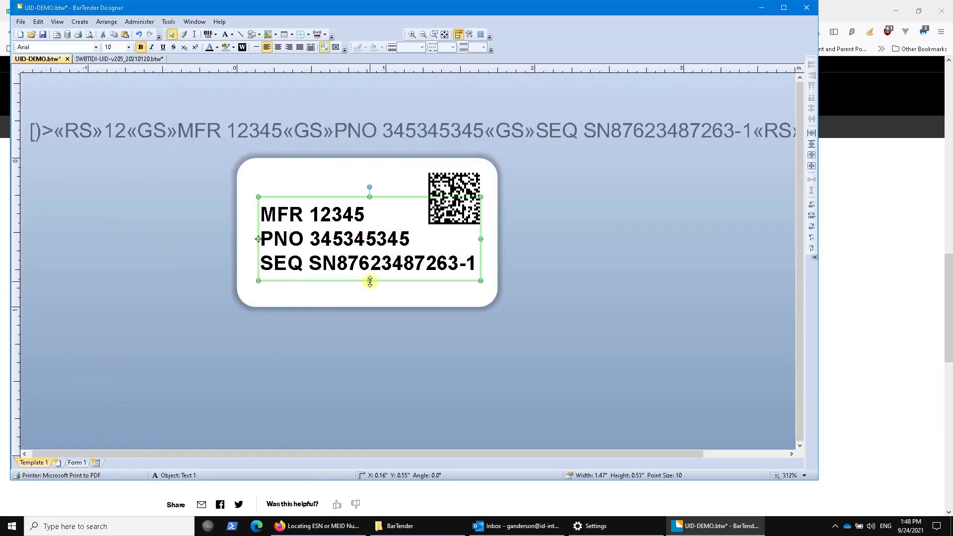
pyautogui.moveTo(369, 282); pyautogui.dragTo(370, 275)
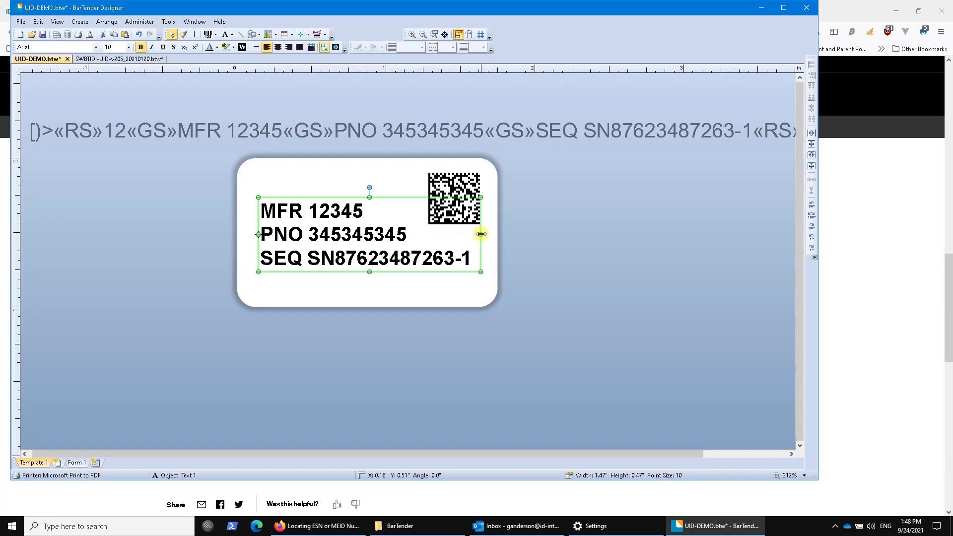
pyautogui.moveTo(481, 233); pyautogui.dragTo(486, 234)
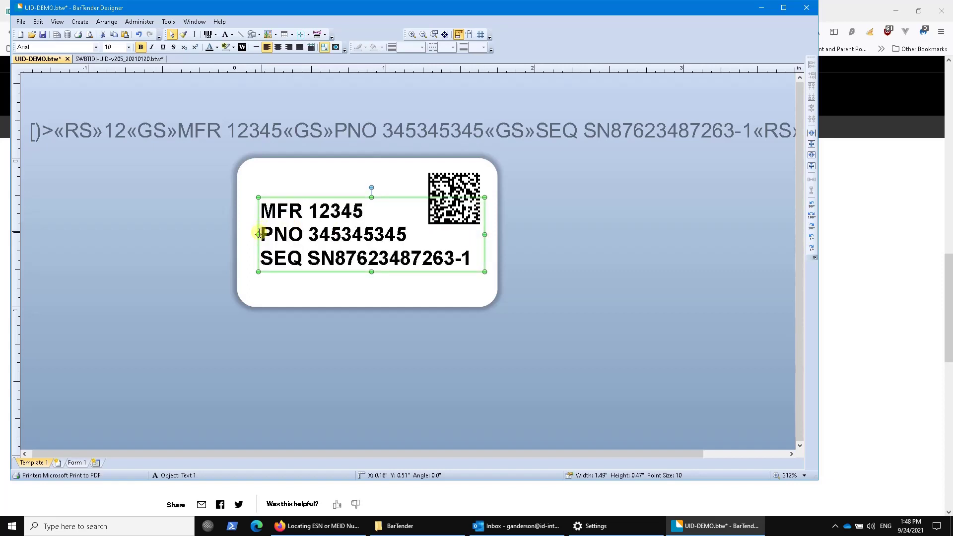
pyautogui.moveTo(258, 234); pyautogui.dragTo(255, 233)
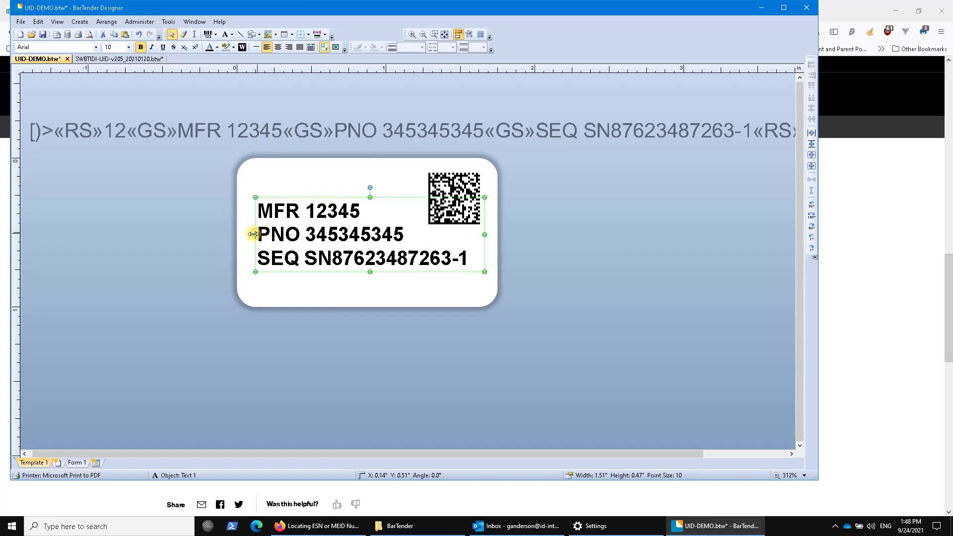
# Move the MFR/PNO/SEQ text block slightly lower on the label.
pyautogui.click(446, 184)
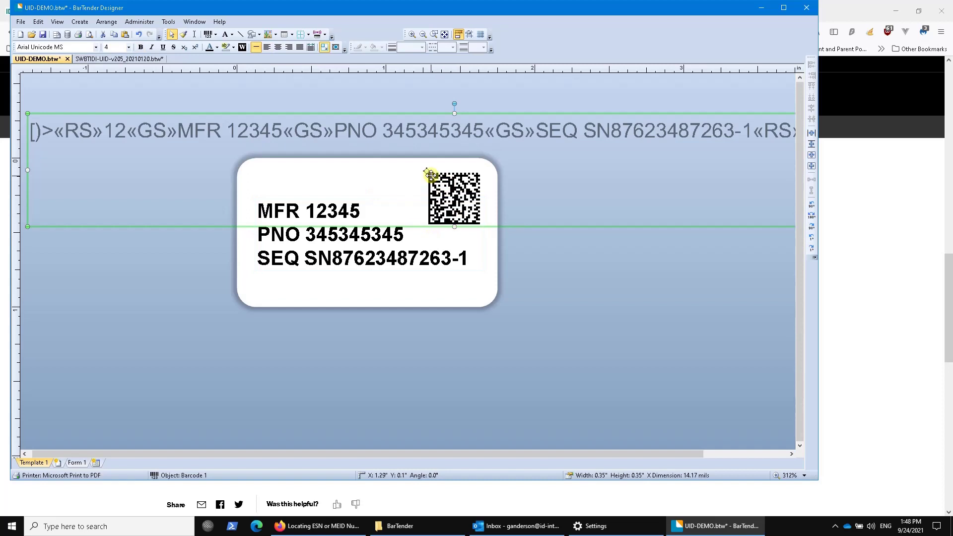
pyautogui.click(596, 294)
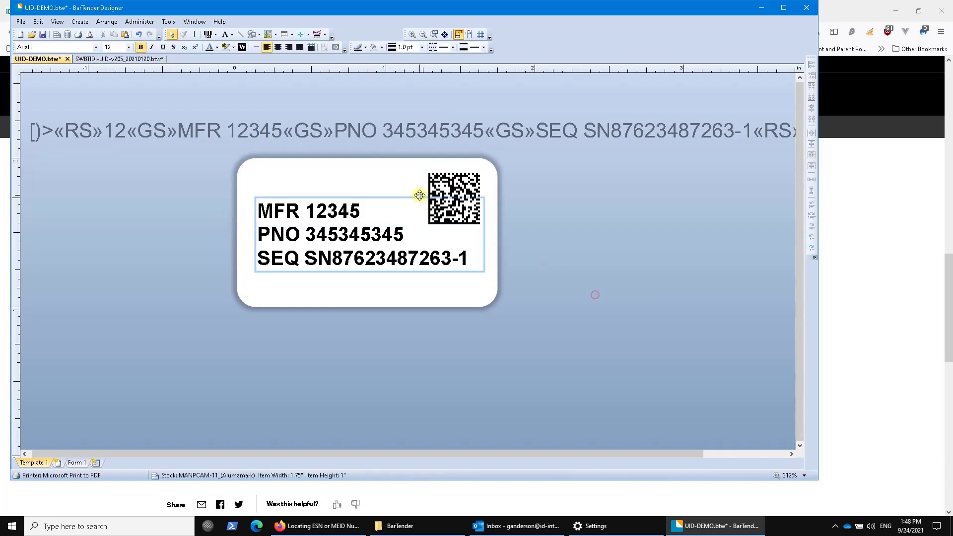
pyautogui.click(419, 195)
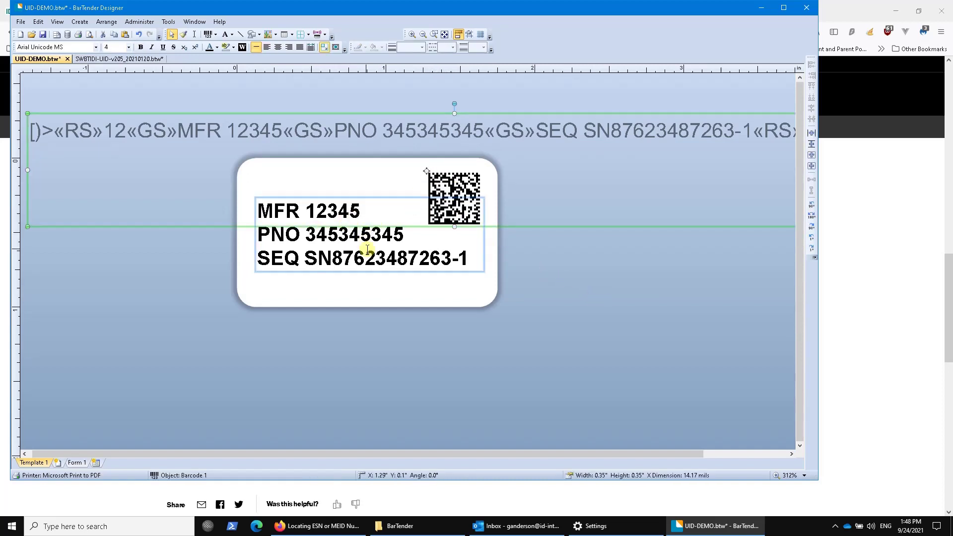
pyautogui.moveTo(362, 270); pyautogui.dragTo(361, 276)
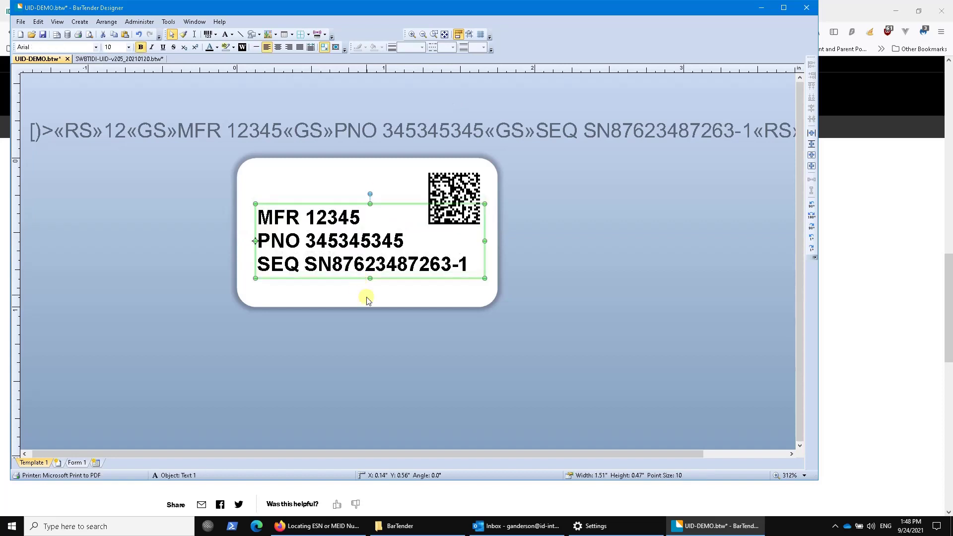
pyautogui.click(367, 300)
pyautogui.click(367, 275)
pyautogui.click(357, 325)
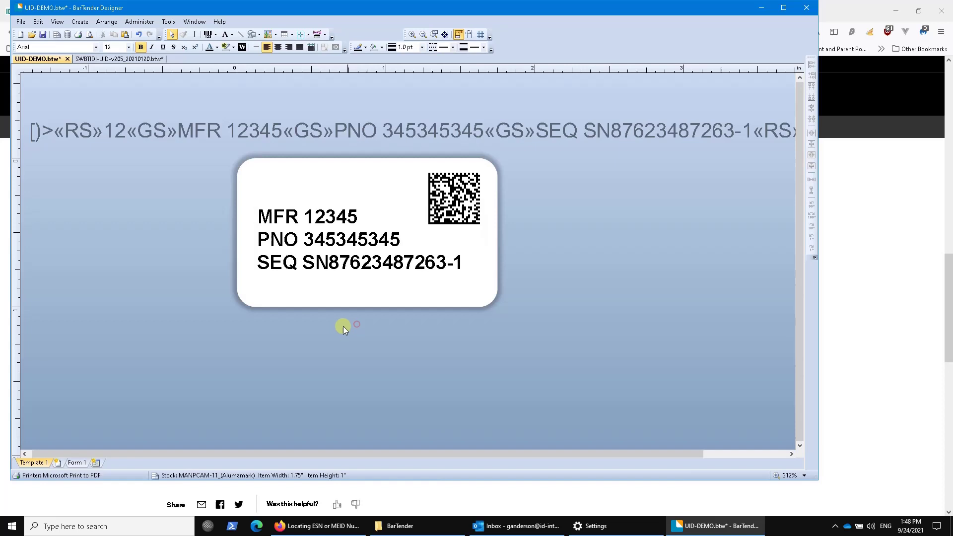
pyautogui.click(78, 33)
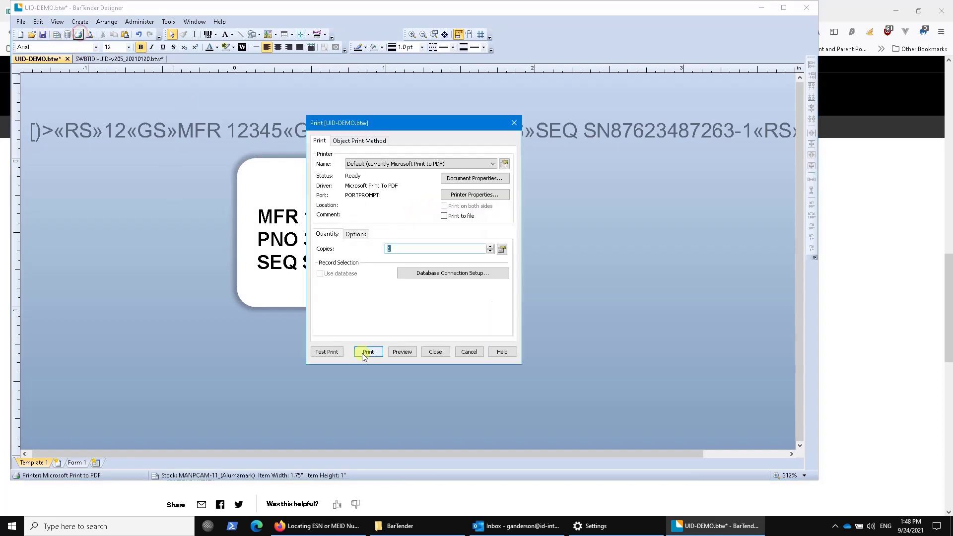
pyautogui.click(402, 351)
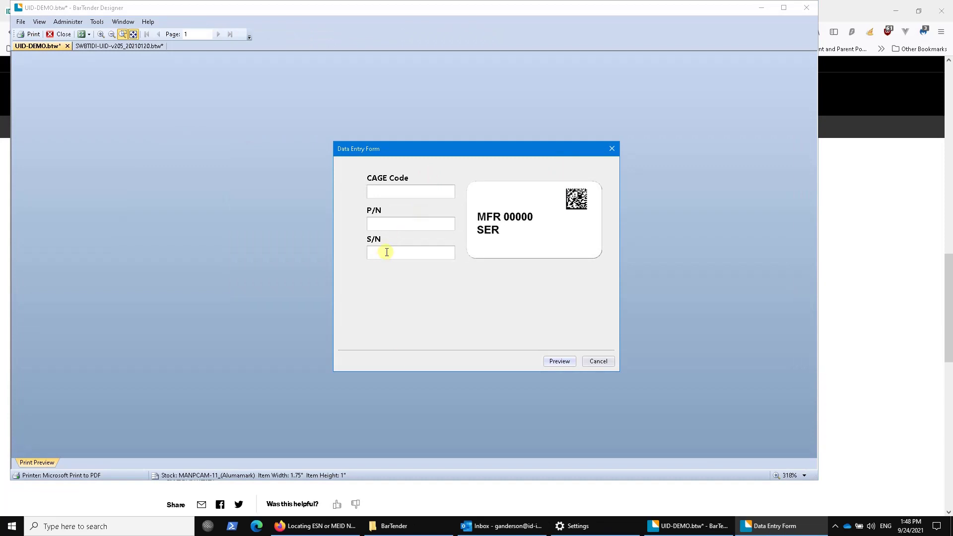
pyautogui.click(385, 252)
pyautogui.write('2Q3452345234523')
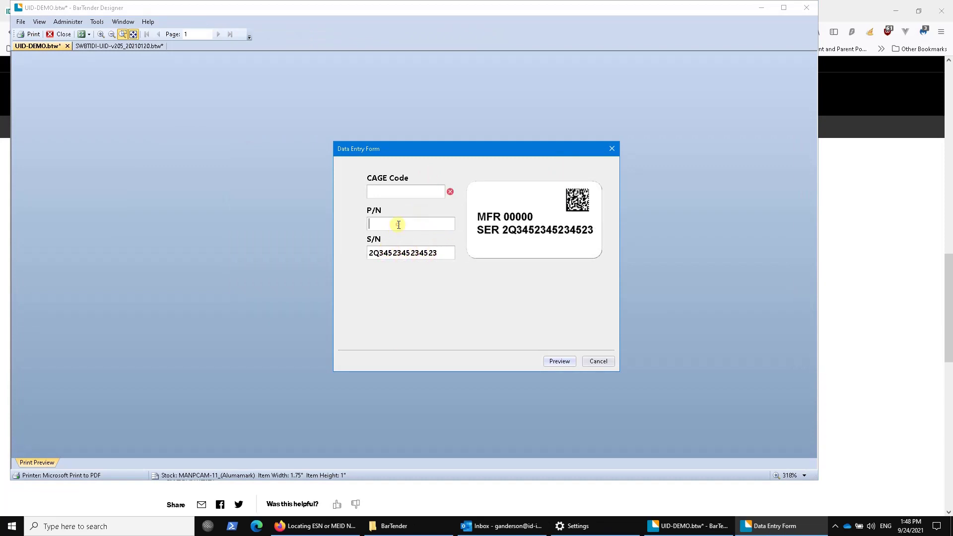
pyautogui.write('234523452345234')
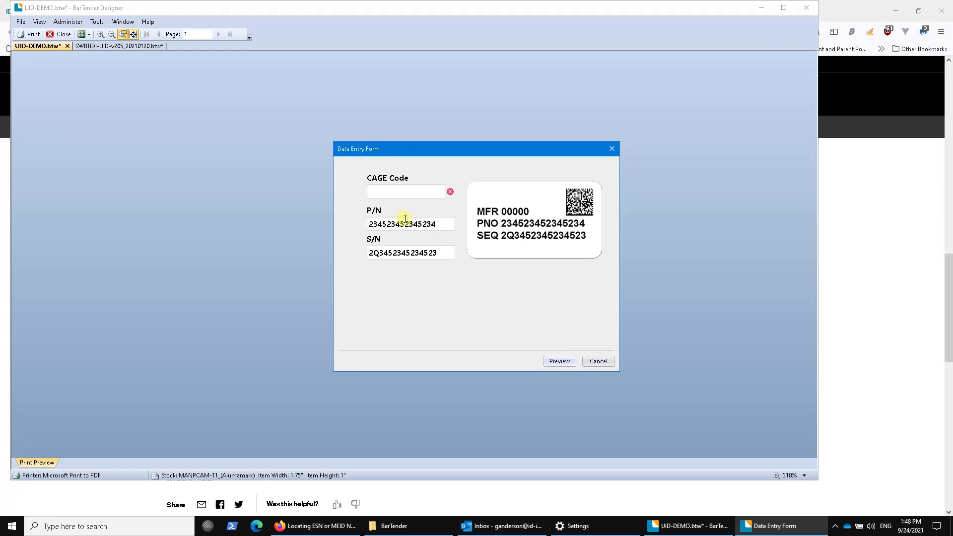
pyautogui.write('23452')
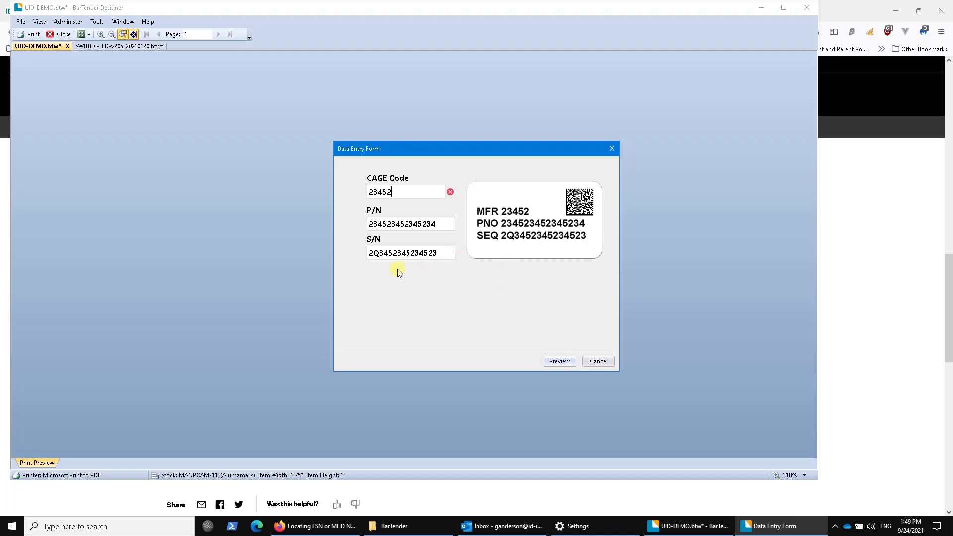
pyautogui.click(419, 225)
pyautogui.moveTo(450, 222); pyautogui.dragTo(340, 230)
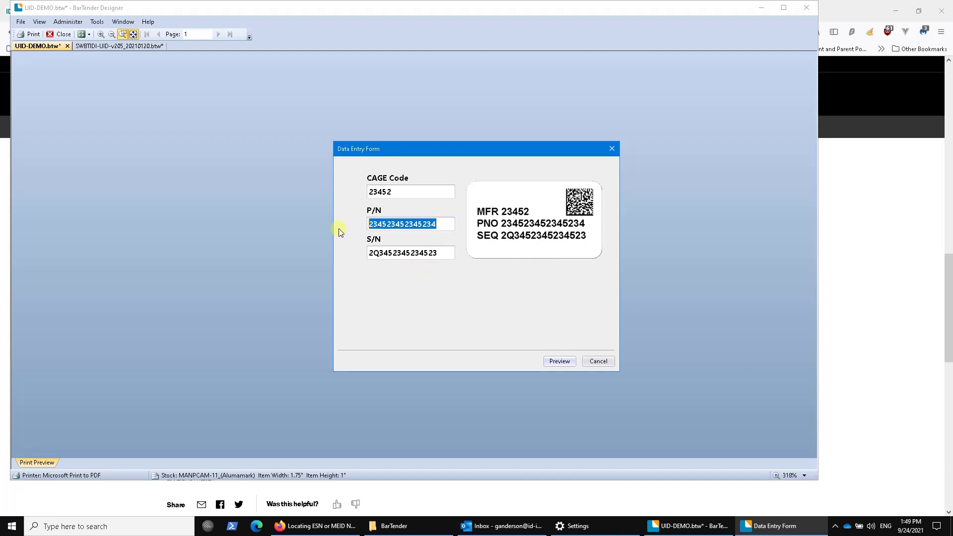
pyautogui.press('Delete')
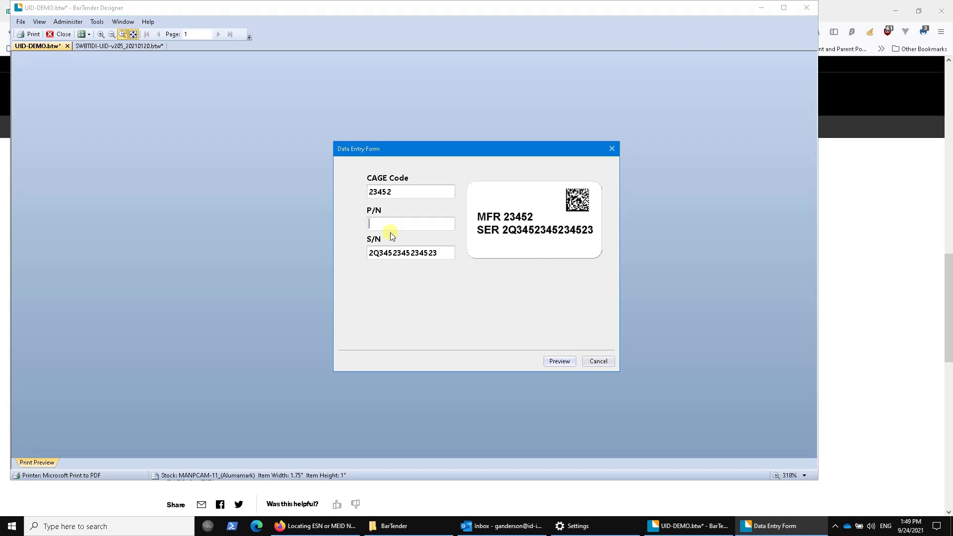
# Dismiss the data entry form and preview printing SWBTIDI-UID-v205 to show its IUID form in 17V/1P/S style.
pyautogui.click(599, 361)
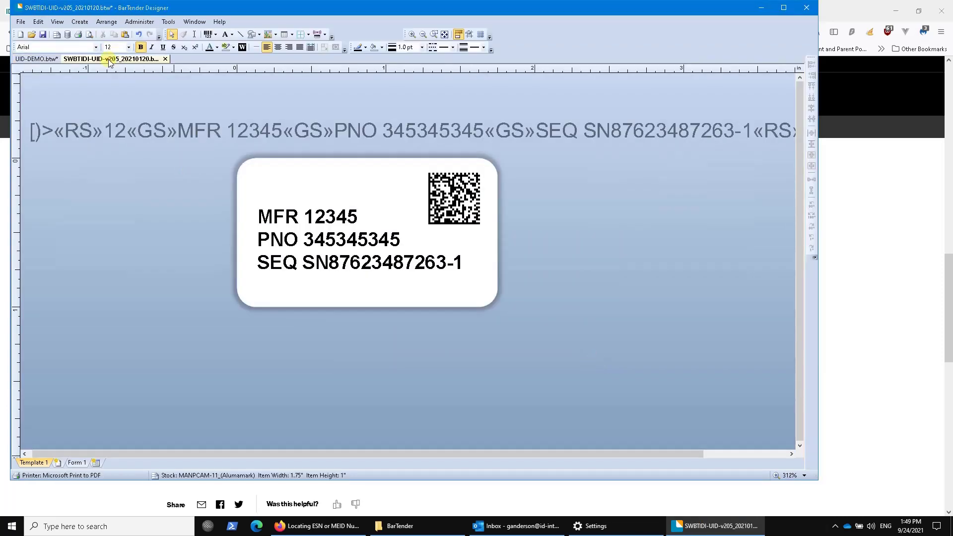
pyautogui.click(110, 59)
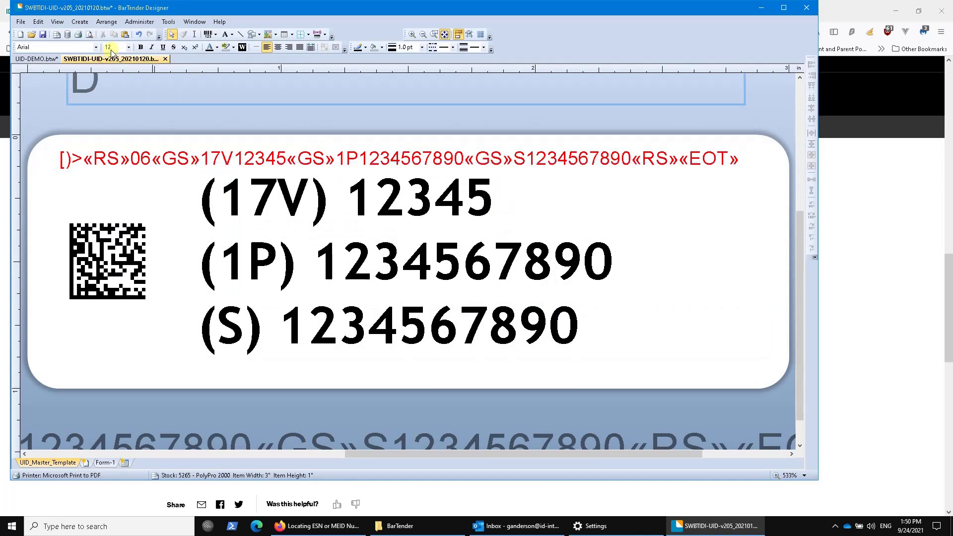
pyautogui.click(78, 34)
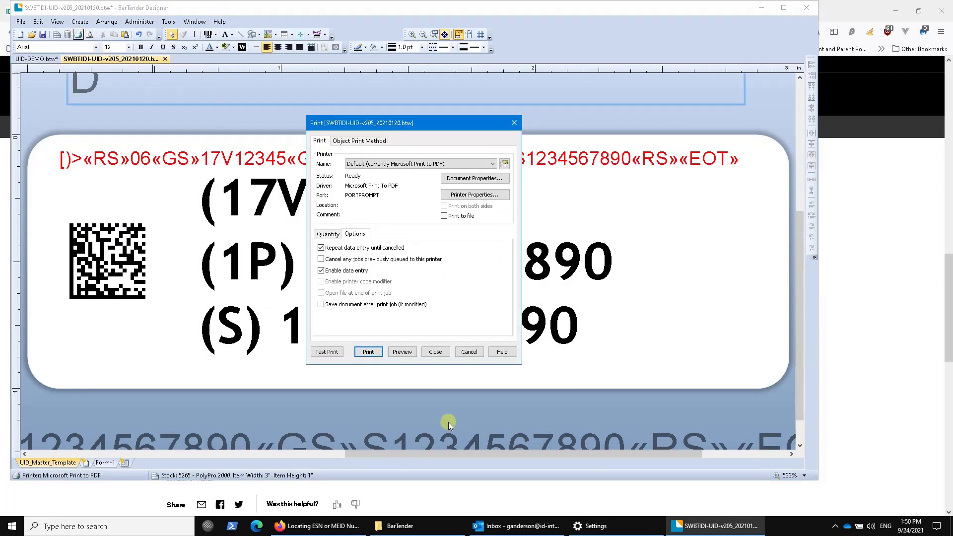
pyautogui.click(401, 353)
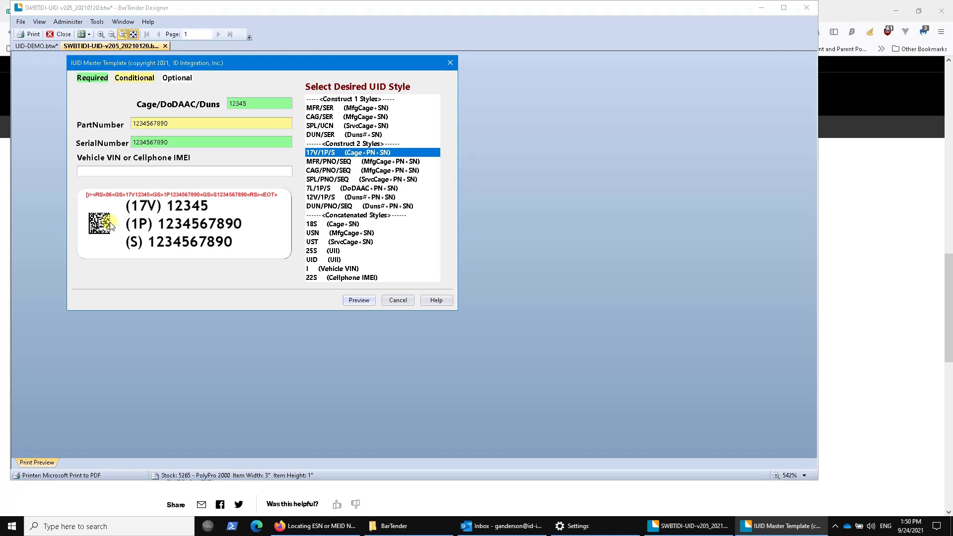
# Replace Cage code 12345 with 1RWL9 and preview the MFR/PNO/SEQ, CAG/PNO/SEQ and SPL/PNO/SEQ styles.
pyautogui.click(248, 103)
pyautogui.write('1RWL9')
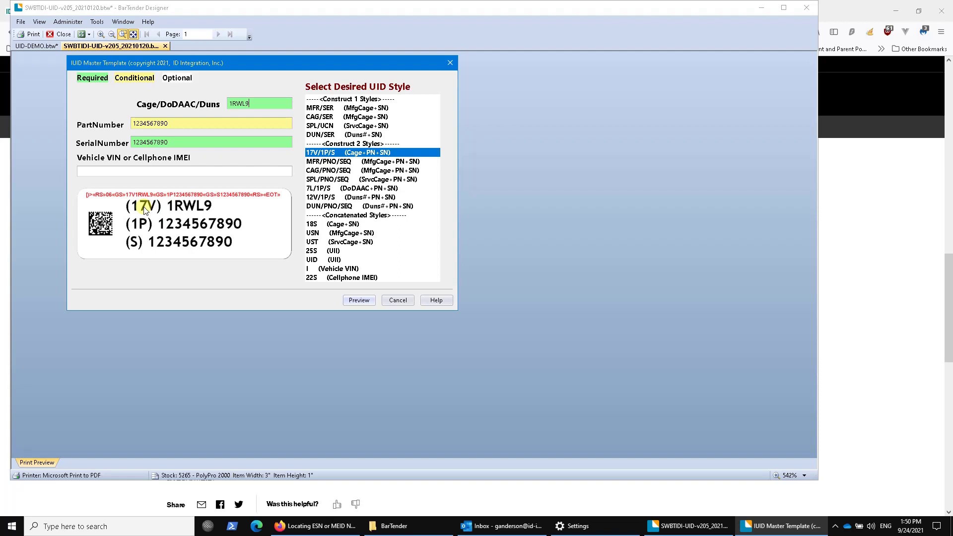
pyautogui.click(327, 162)
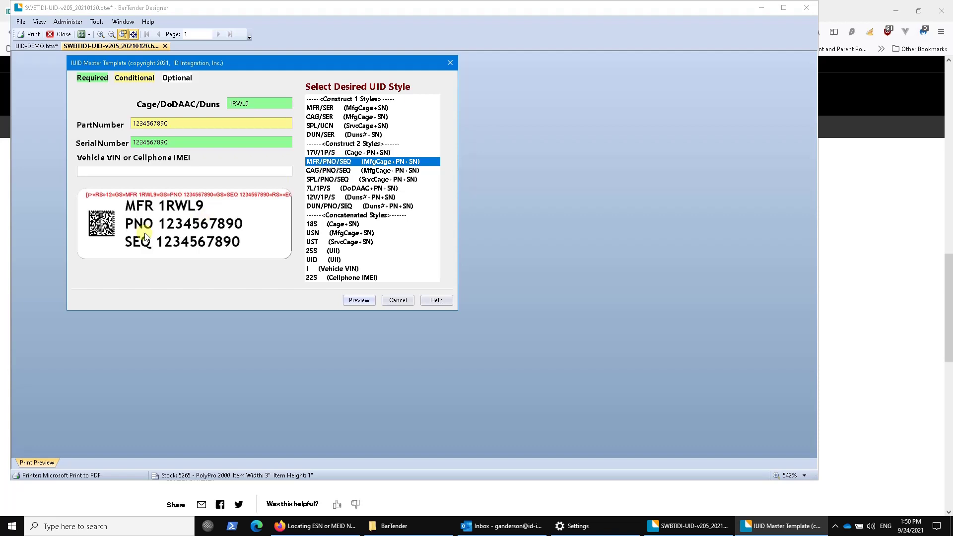
pyautogui.click(324, 171)
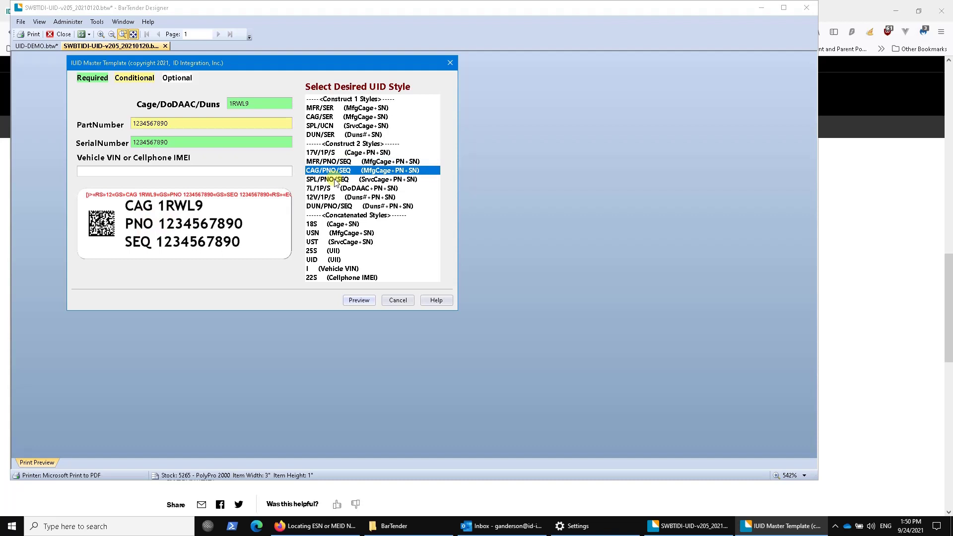
pyautogui.click(332, 181)
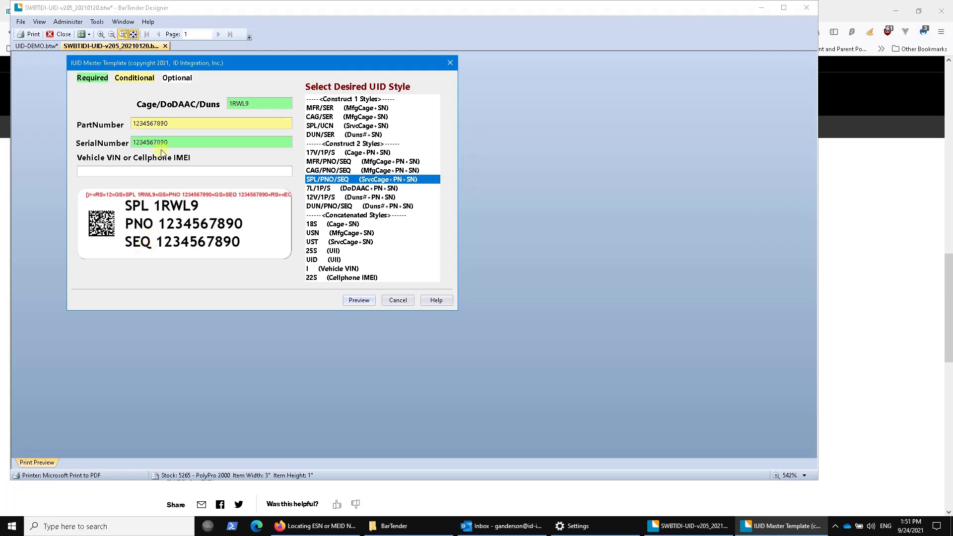
pyautogui.moveTo(179, 123)
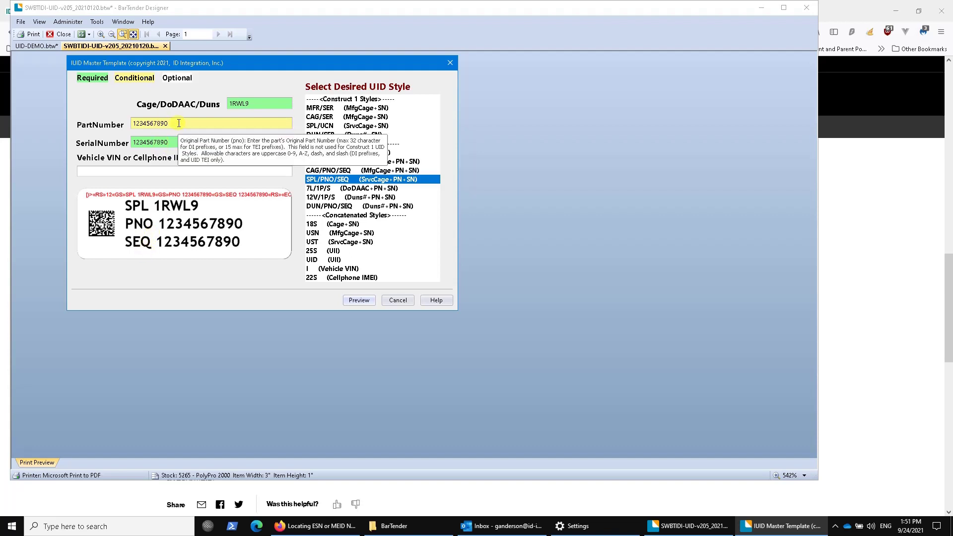
pyautogui.doubleClick(178, 123)
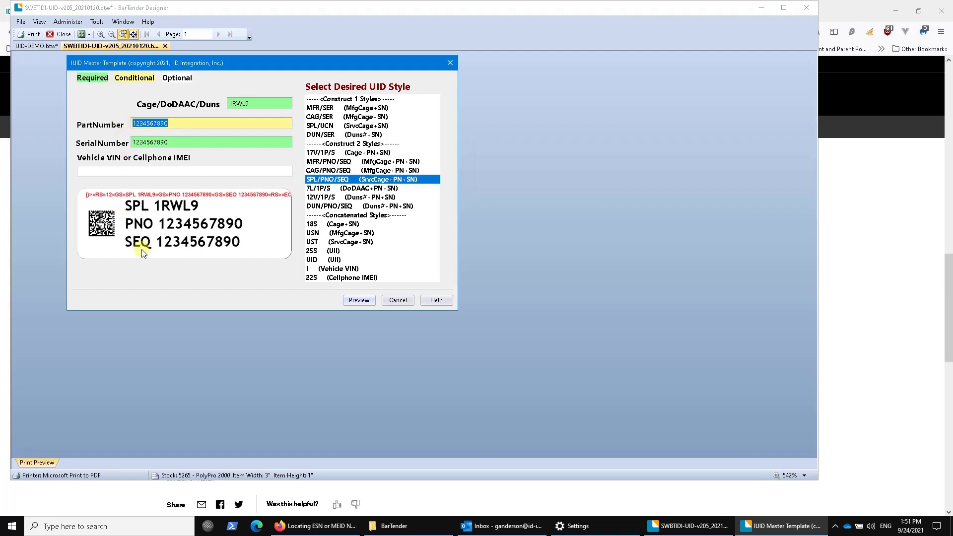
pyautogui.press('BackSpace')
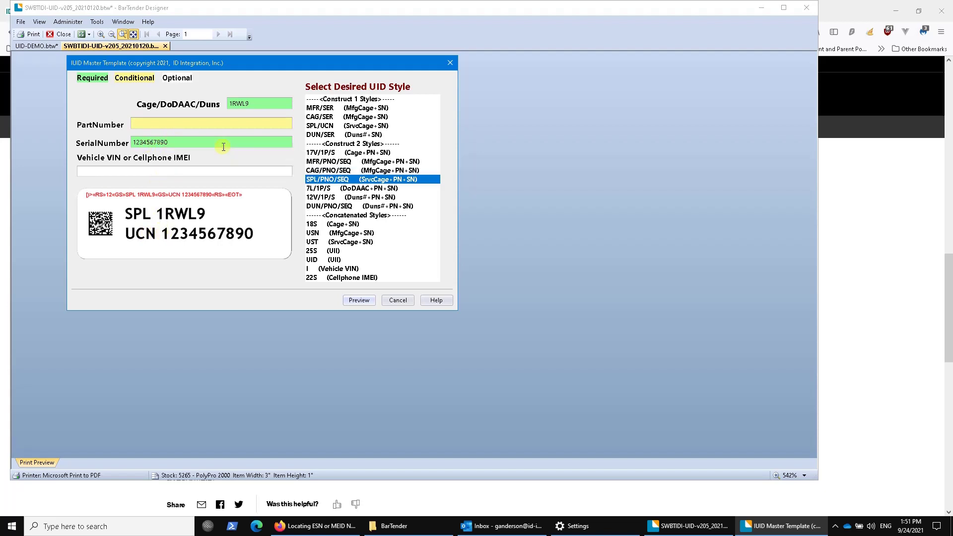
pyautogui.click(328, 162)
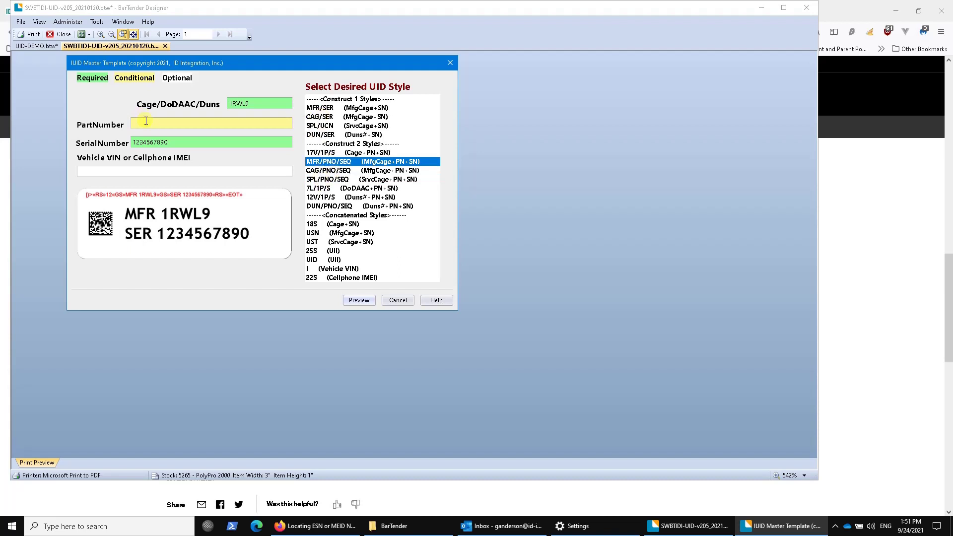
# Enter part number 4353245, then preview the MFR/SER, DUN/SER, SPL/UCN and 7L/1P/S styles.
pyautogui.write('4353245')
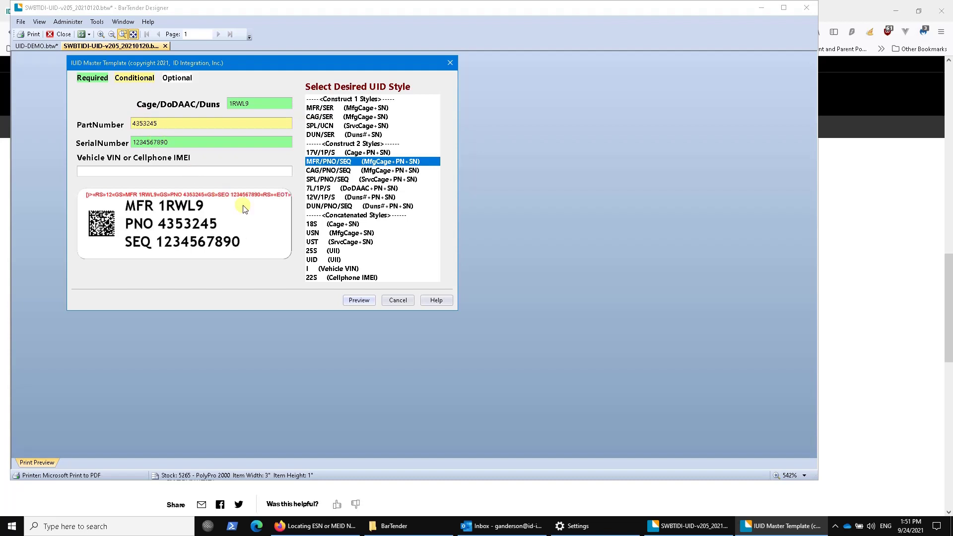
pyautogui.click(320, 109)
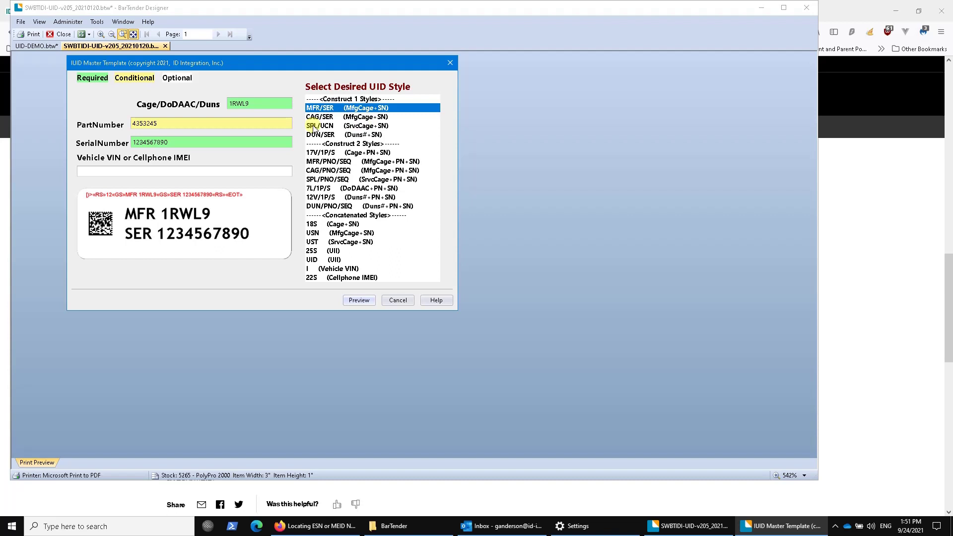
pyautogui.moveTo(159, 122)
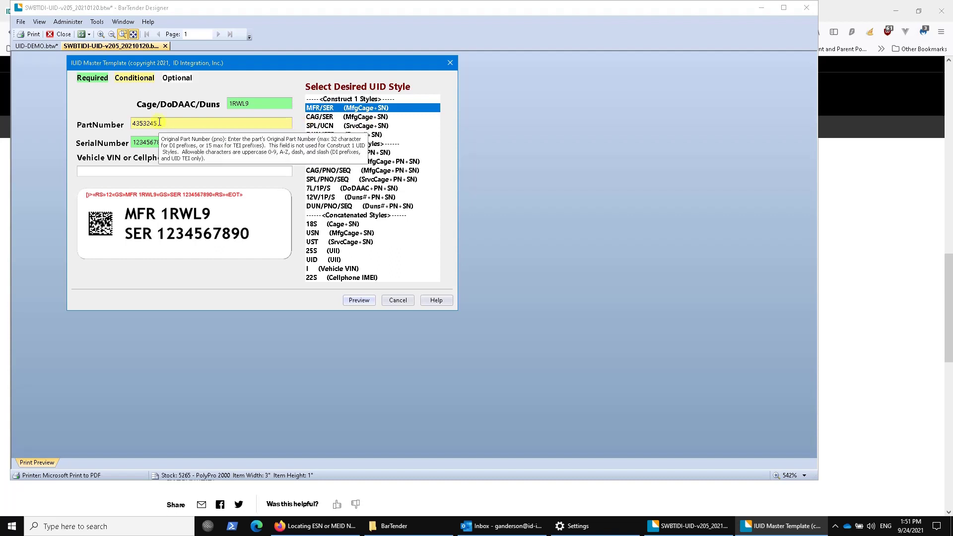
pyautogui.click(322, 134)
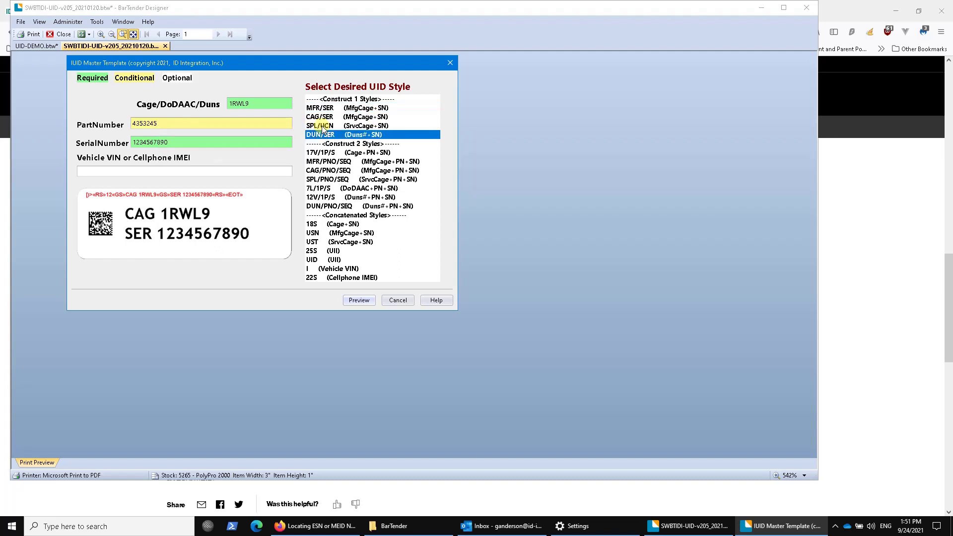
pyautogui.click(323, 126)
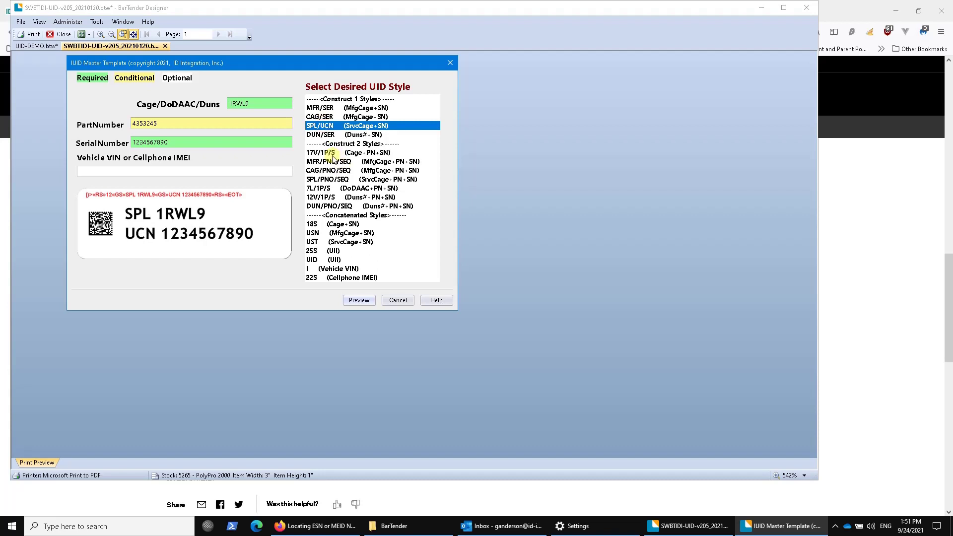
pyautogui.click(322, 189)
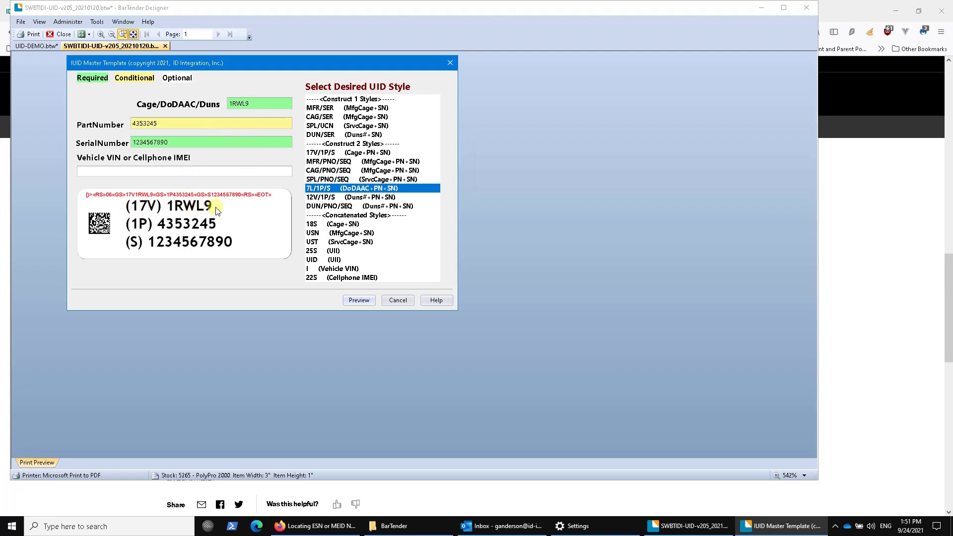
# Append 4 to make Cage code 1RWL94, choose MFR/PNO/SEQ, and select the Cage value.
pyautogui.click(260, 103)
pyautogui.write('4')
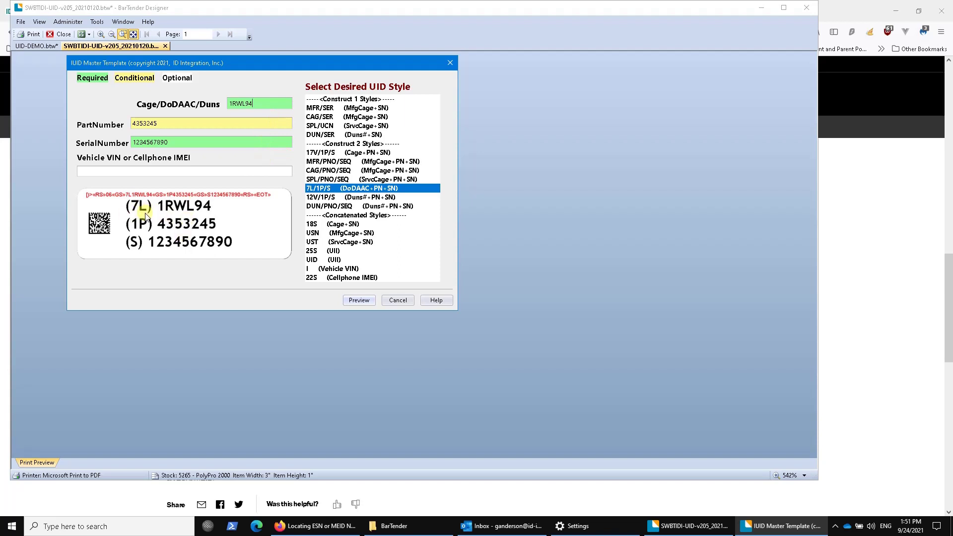
pyautogui.click(338, 162)
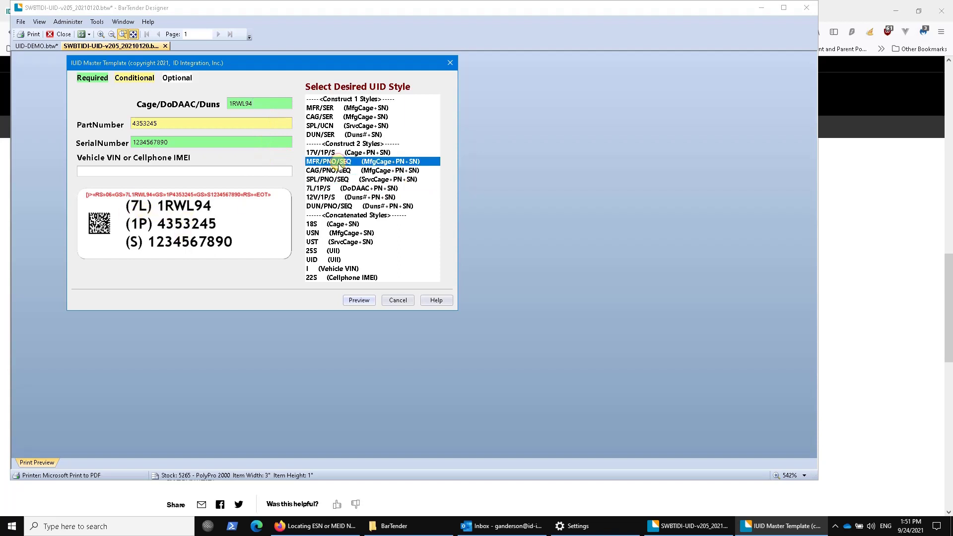
pyautogui.doubleClick(258, 103)
pyautogui.click(264, 104)
pyautogui.press('BackSpace')
pyautogui.press('Tab')
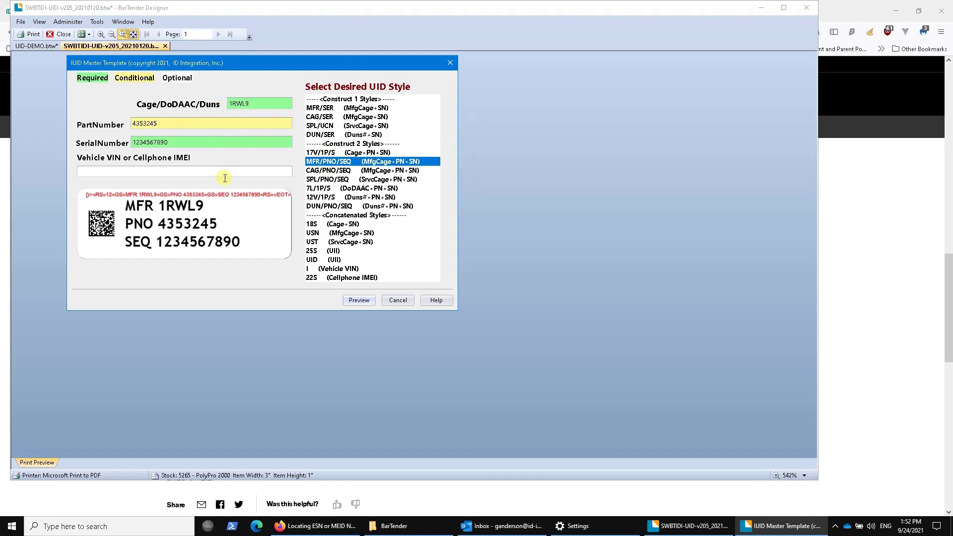
pyautogui.click(338, 224)
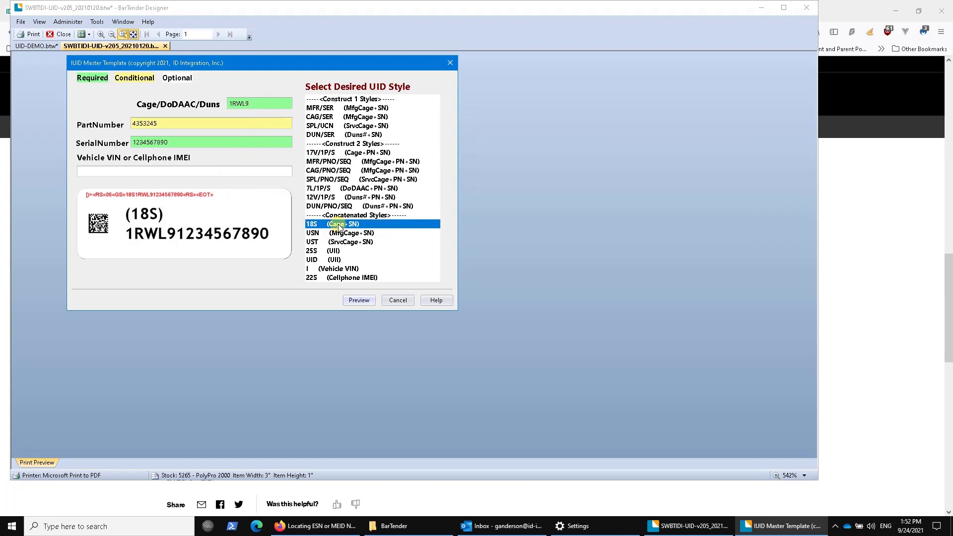